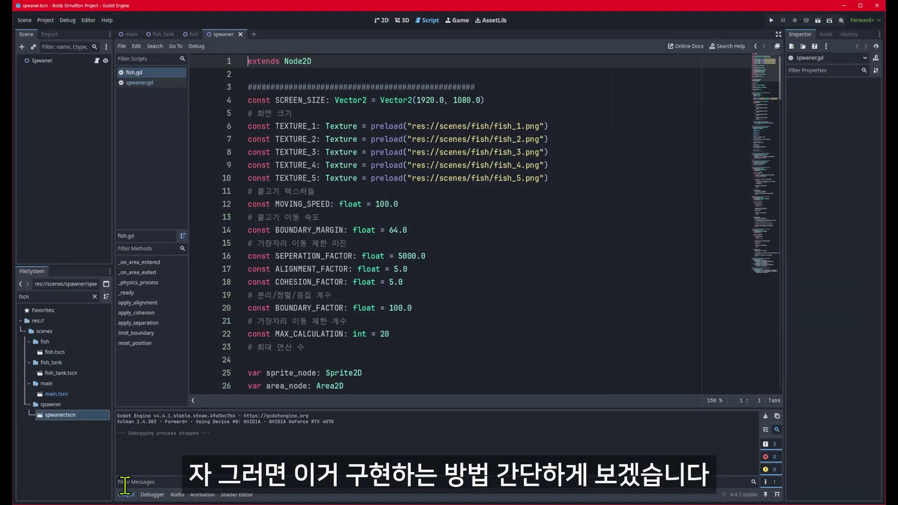
# Step: Review the Main scene on the 2D canvas, then the FishTank background scene
pyautogui.click(126, 34)
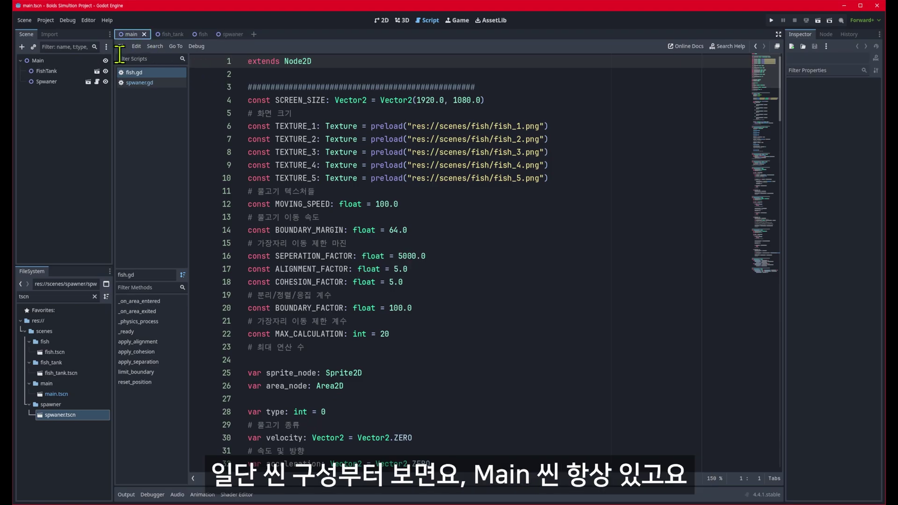
pyautogui.click(380, 20)
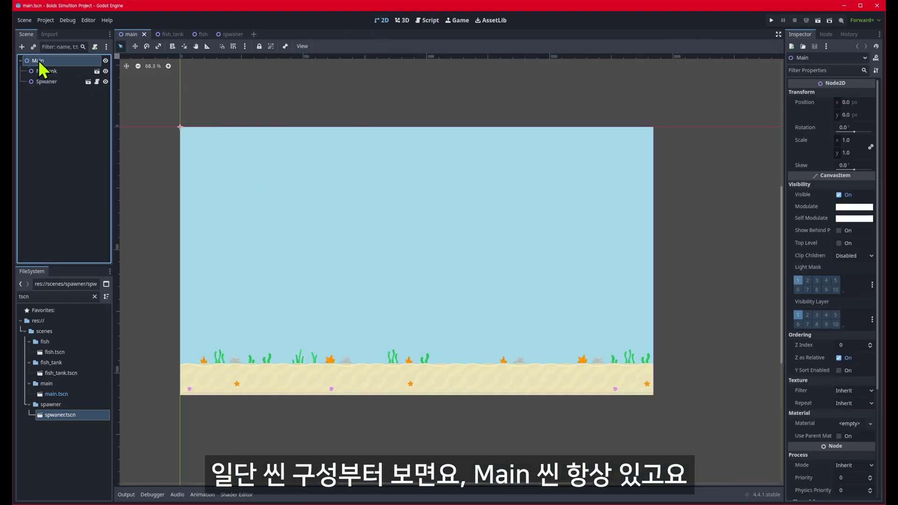
pyautogui.click(168, 34)
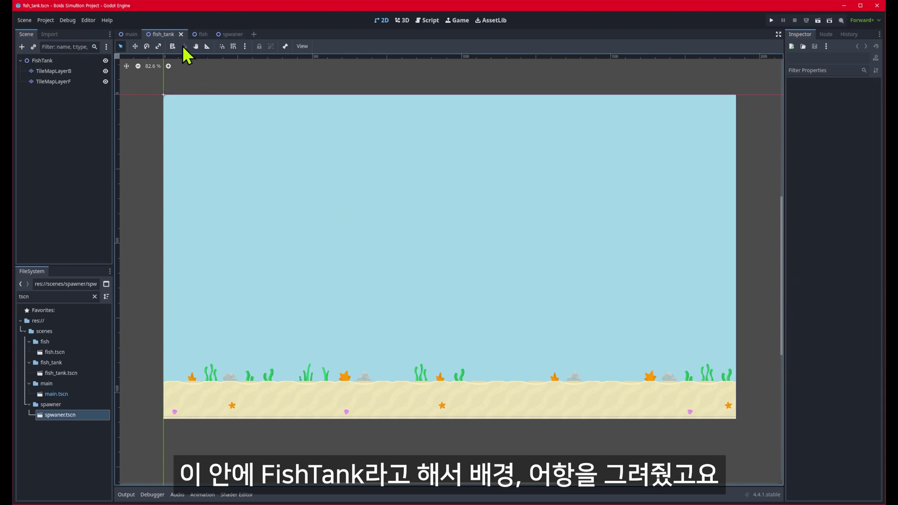
# Step: Inspect the Fish scene's Sprite2D and CollisionShape2D nodes, then the empty Spawner scene's root node
pyautogui.click(196, 35)
pyautogui.click(50, 70)
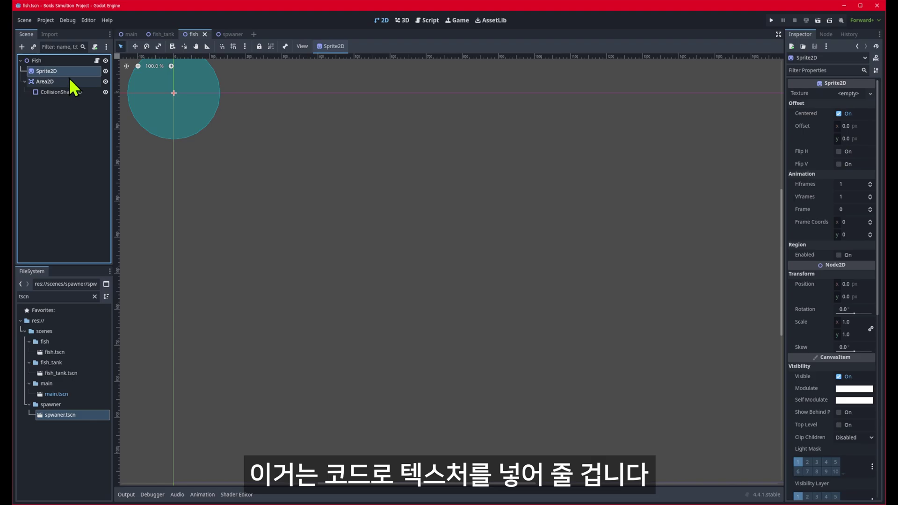
pyautogui.moveTo(276, 159); pyautogui.dragTo(389, 235, button='middle')
pyautogui.scroll(1, 389, 235)
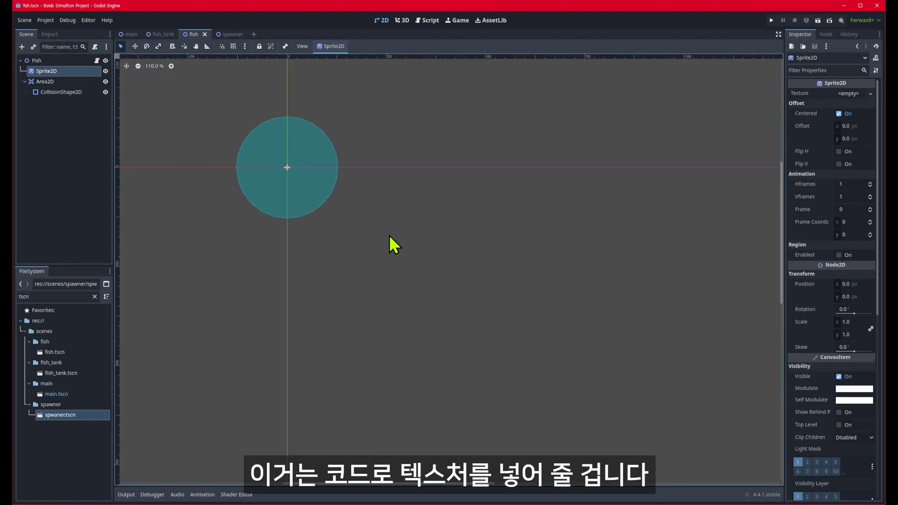
pyautogui.scroll(4, 389, 235)
pyautogui.click(35, 86)
pyautogui.click(46, 91)
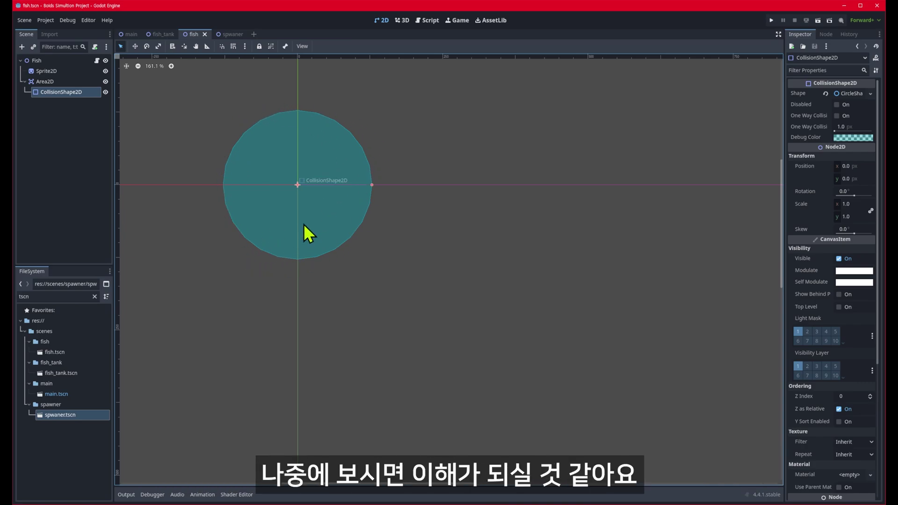
pyautogui.click(226, 36)
pyautogui.click(44, 61)
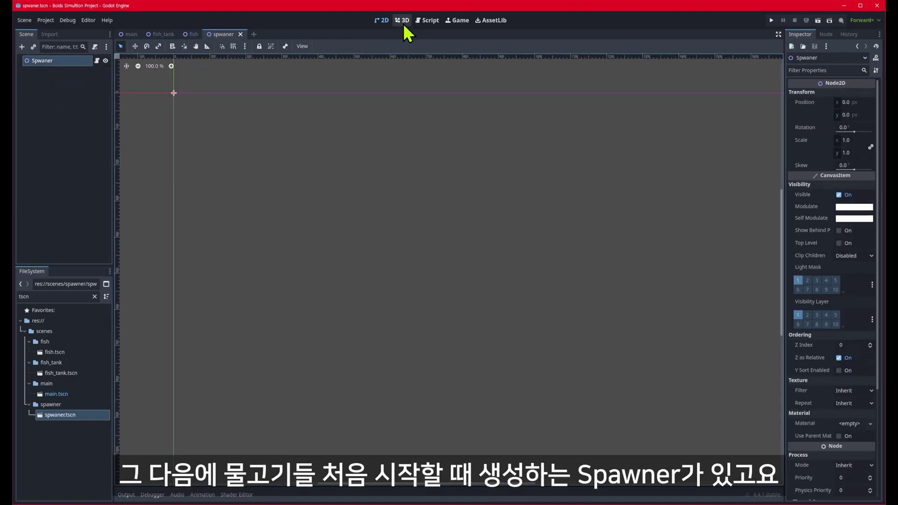
# Step: Show the SCREEN_SIZE constant in spawner.gd, then bring up fish.gd in the script editor
pyautogui.click(426, 20)
pyautogui.click(144, 83)
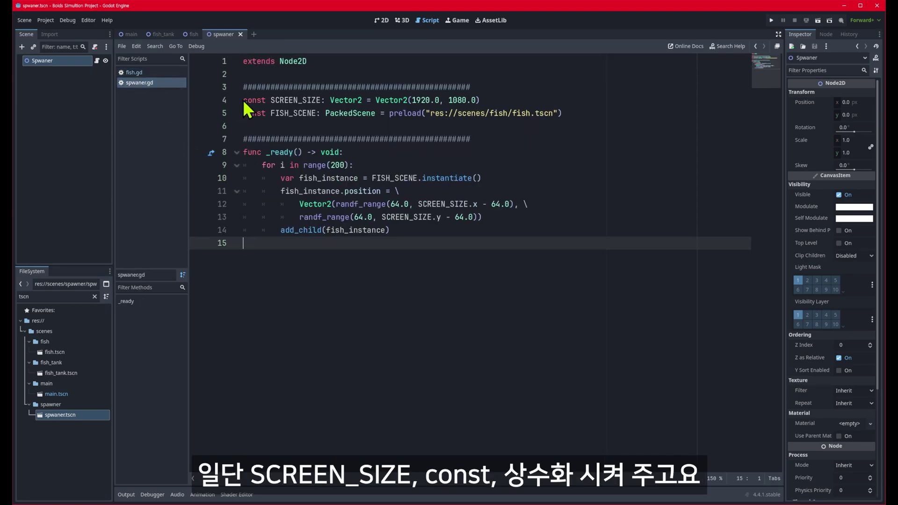
pyautogui.moveTo(243, 100); pyautogui.dragTo(495, 96)
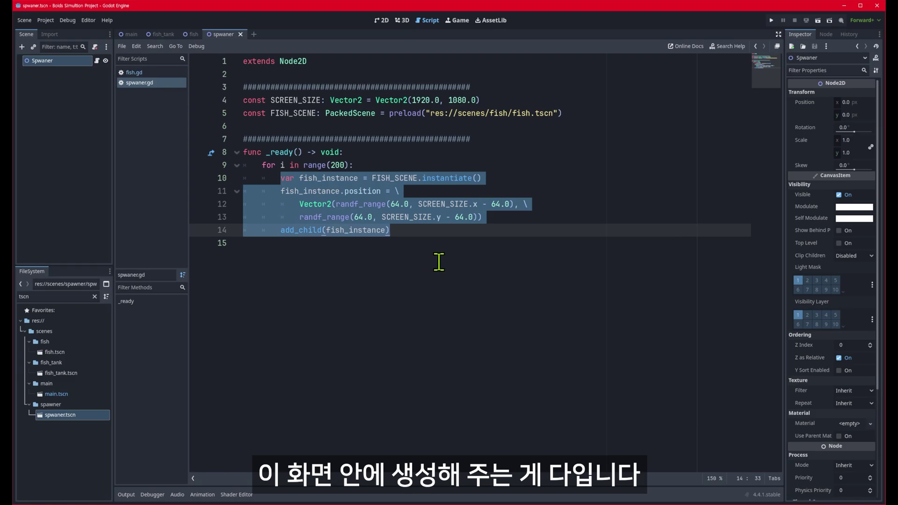
pyautogui.click(134, 73)
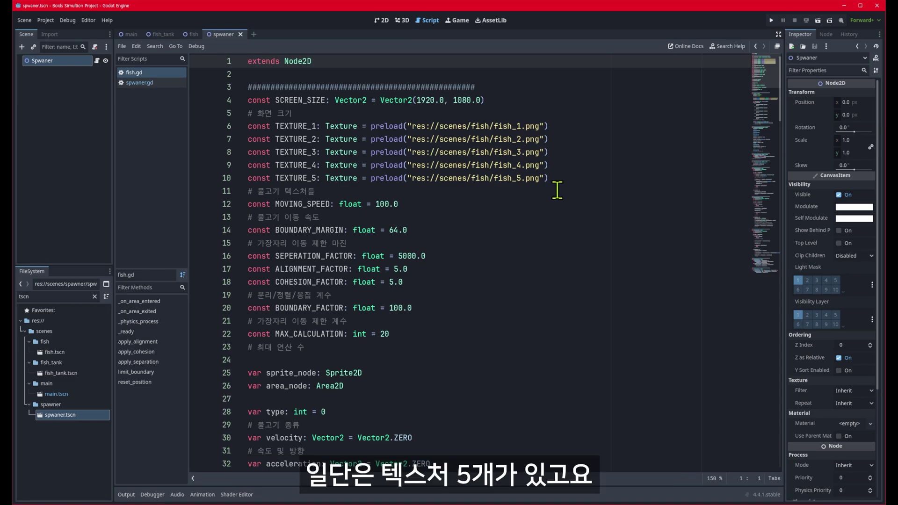
pyautogui.click(250, 126)
pyautogui.moveTo(572, 163); pyautogui.dragTo(571, 179)
pyautogui.scroll(-9, 475, 270)
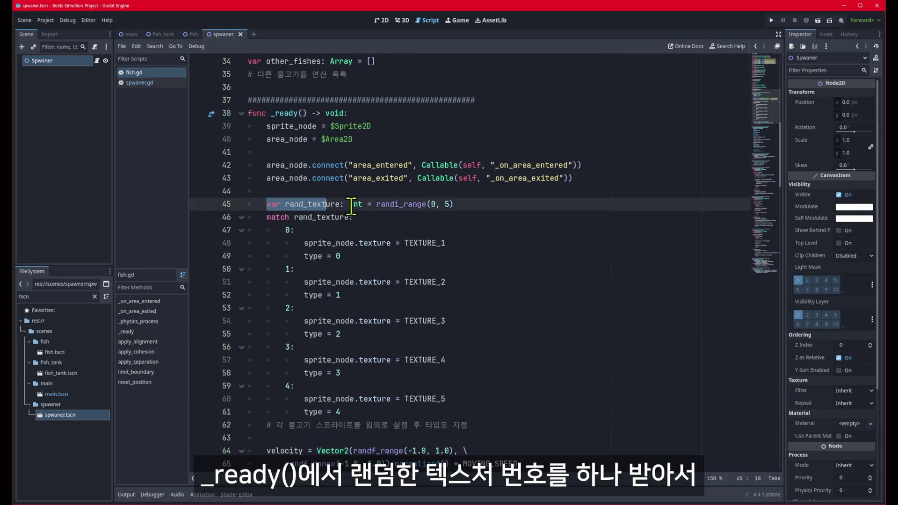
pyautogui.scroll(-1, 485, 209)
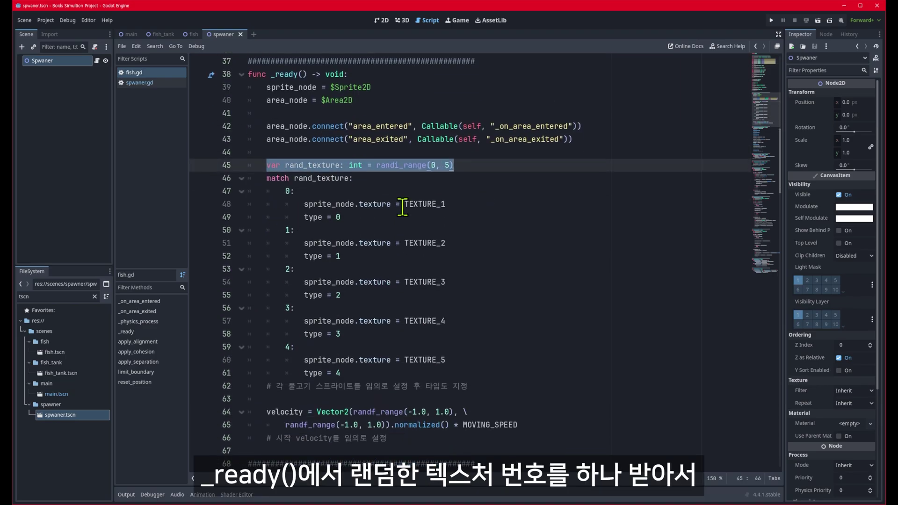
pyautogui.moveTo(266, 178); pyautogui.dragTo(564, 386)
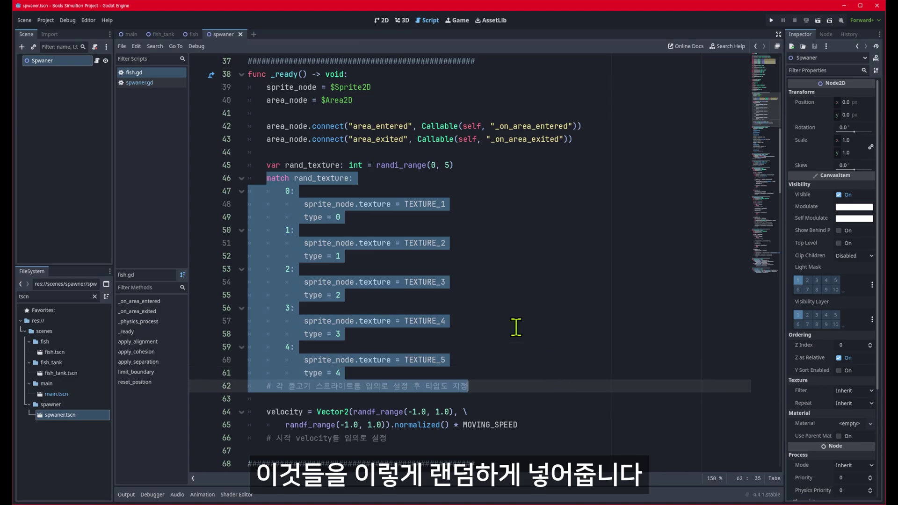
pyautogui.click(470, 212)
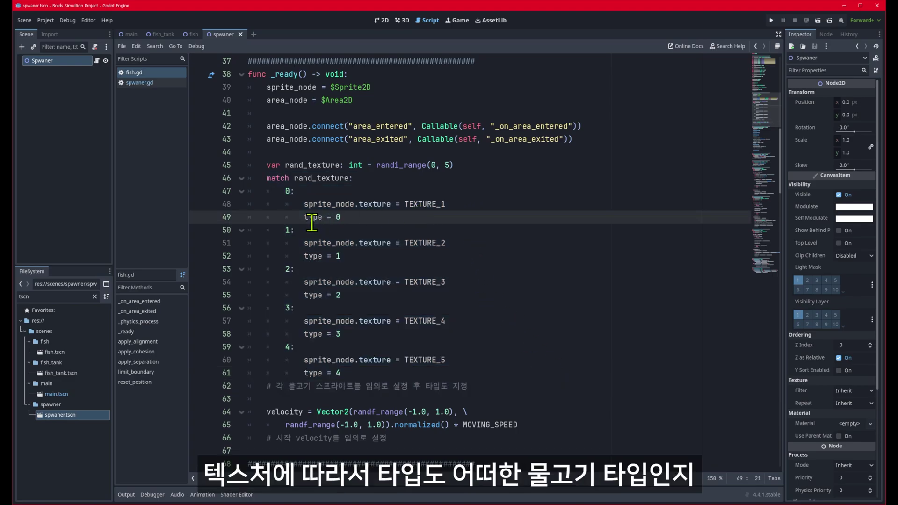
pyautogui.moveTo(305, 217); pyautogui.dragTo(340, 217)
pyautogui.moveTo(304, 256); pyautogui.dragTo(341, 256)
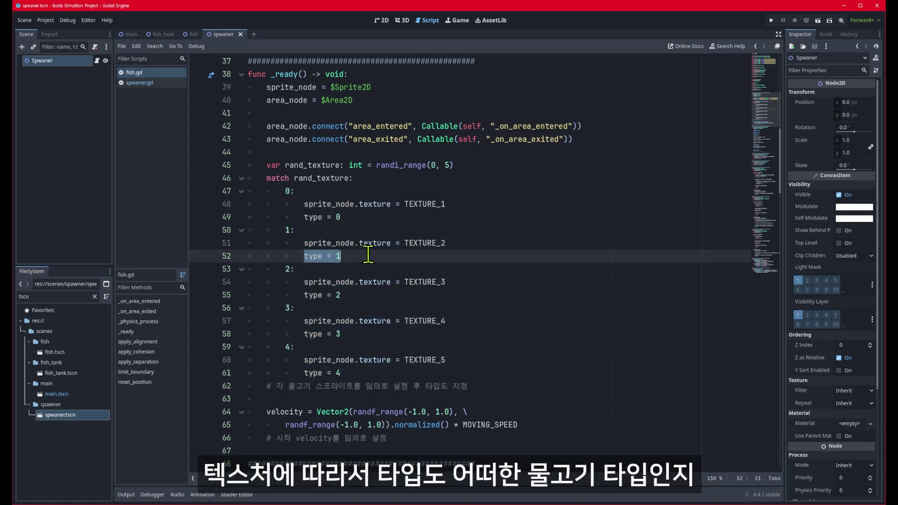
pyautogui.moveTo(304, 295); pyautogui.dragTo(340, 295)
pyautogui.moveTo(303, 334); pyautogui.dragTo(340, 333)
pyautogui.moveTo(304, 372); pyautogui.dragTo(340, 373)
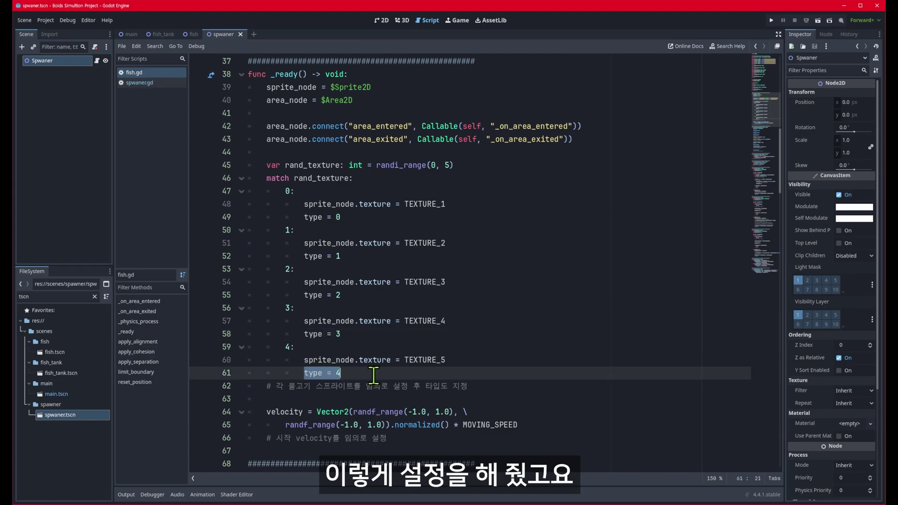
pyautogui.scroll(4, 534, 373)
pyautogui.scroll(8, 534, 373)
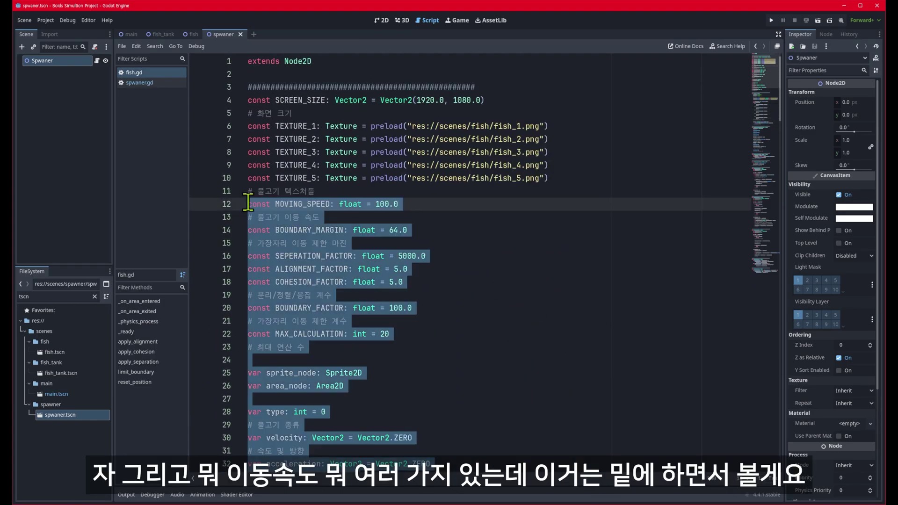
pyautogui.moveTo(358, 204); pyautogui.dragTo(491, 345)
pyautogui.scroll(-4, 475, 327)
pyautogui.scroll(-2, 464, 315)
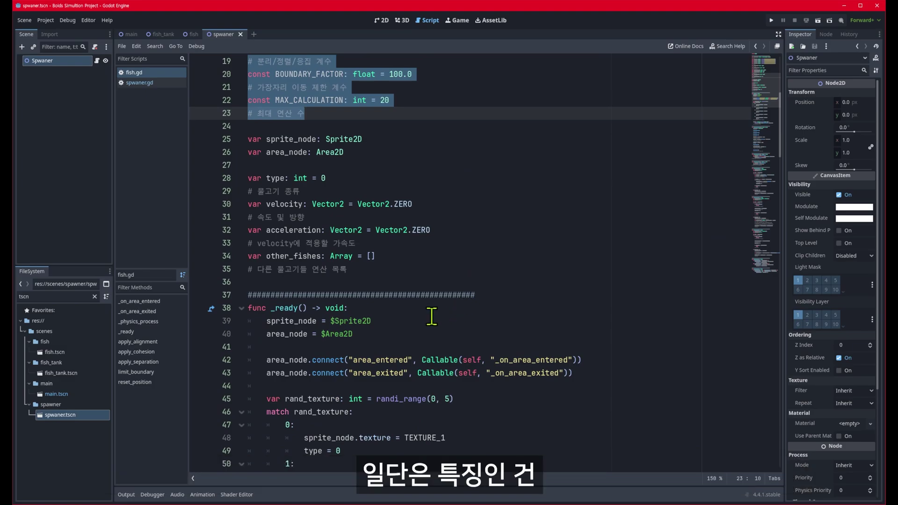
pyautogui.doubleClick(282, 322)
pyautogui.scroll(-2, 282, 322)
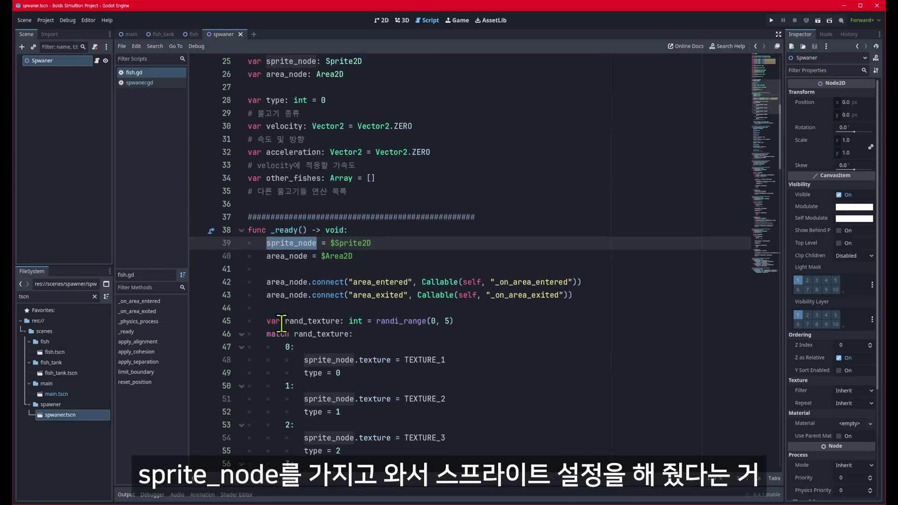
pyautogui.scroll(-2, 370, 358)
pyautogui.doubleClick(335, 282)
pyautogui.doubleClick(328, 322)
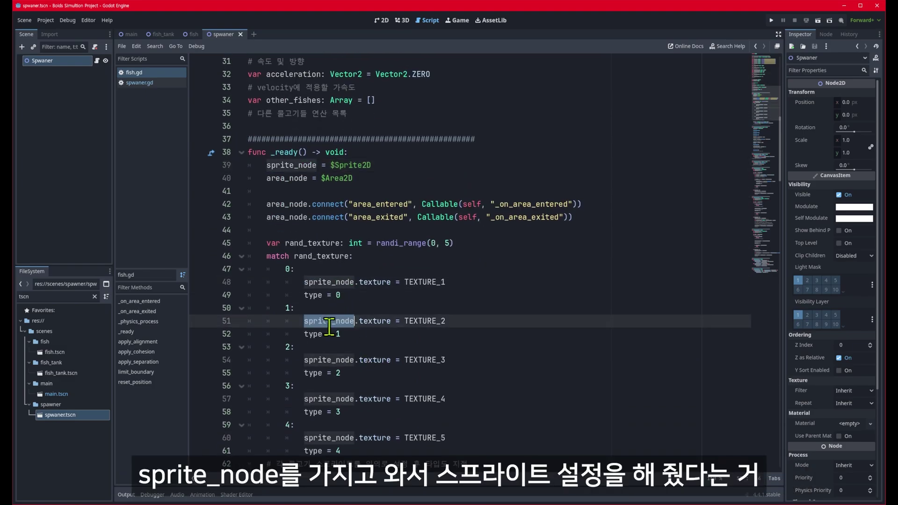
pyautogui.doubleClick(290, 179)
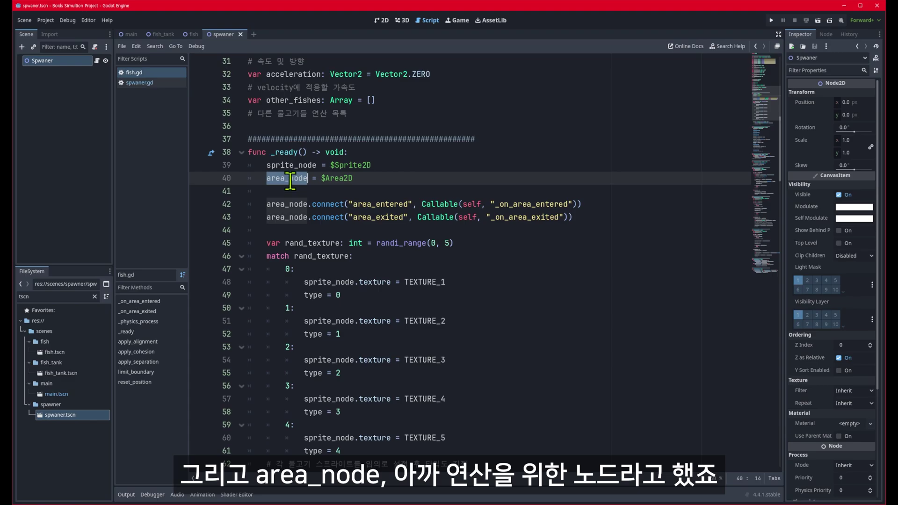
pyautogui.doubleClick(286, 204)
pyautogui.doubleClick(285, 217)
pyautogui.doubleClick(375, 204)
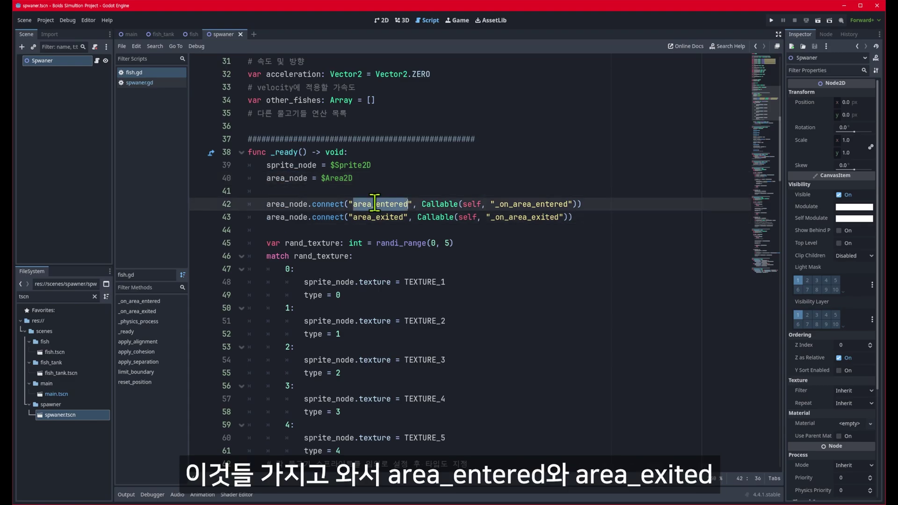
pyautogui.doubleClick(376, 217)
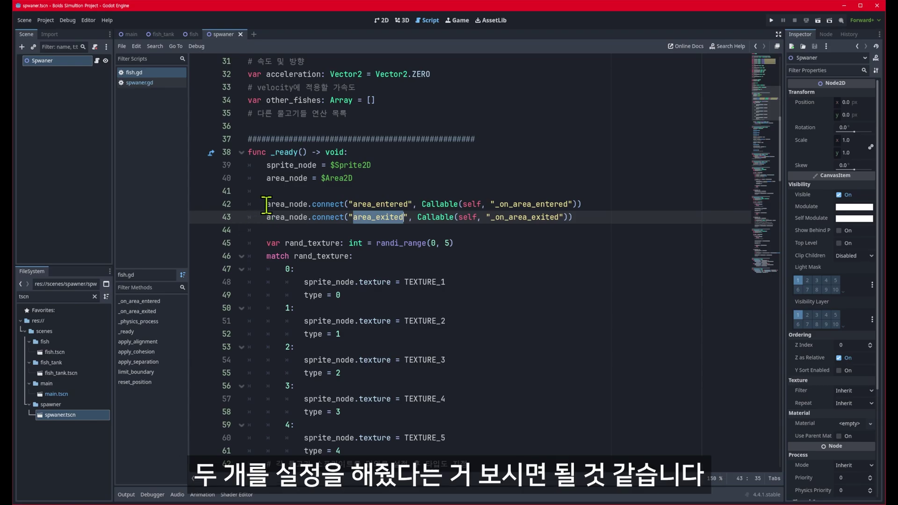
pyautogui.moveTo(266, 204); pyautogui.dragTo(594, 212)
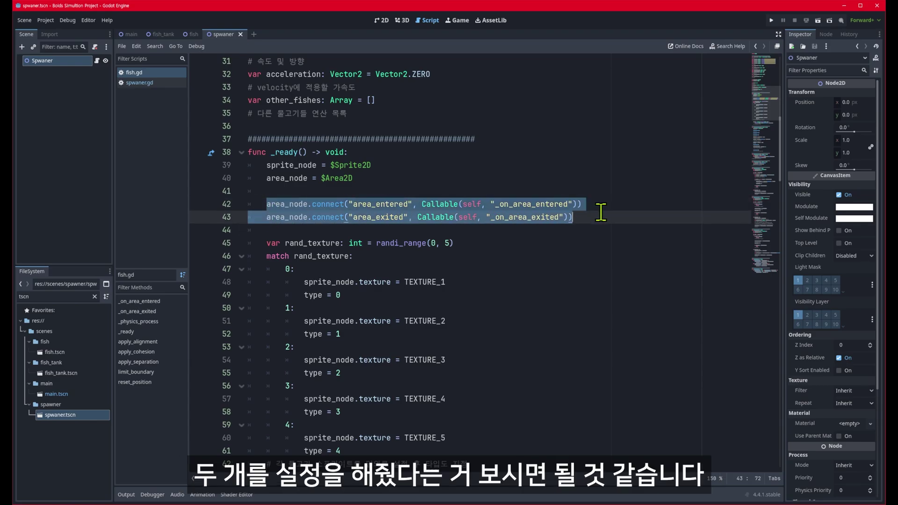
pyautogui.click(598, 204)
pyautogui.moveTo(598, 205); pyautogui.dragTo(574, 217)
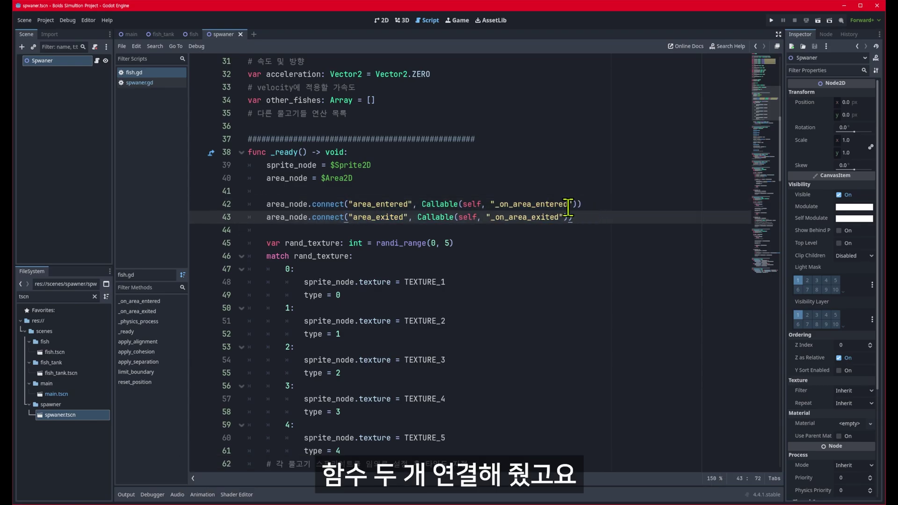
pyautogui.click(552, 204)
pyautogui.scroll(2, 561, 244)
pyautogui.click(281, 178)
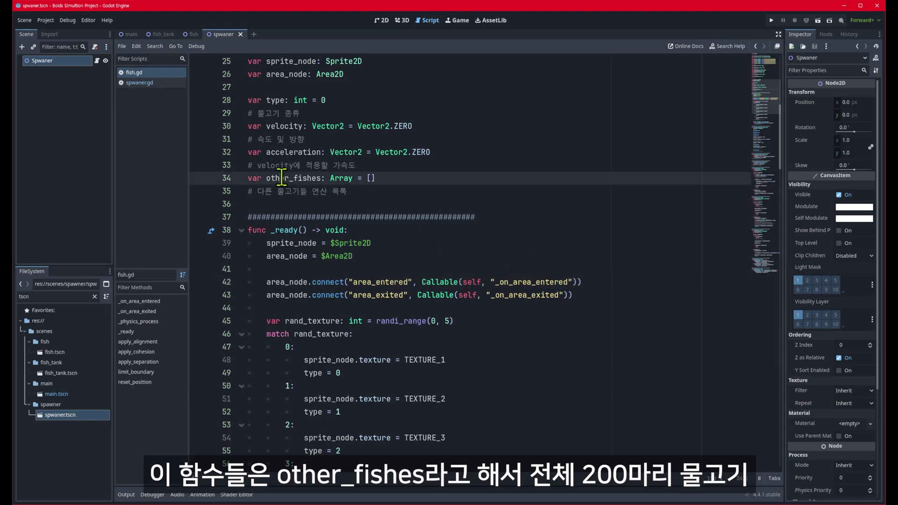
pyautogui.doubleClick(283, 178)
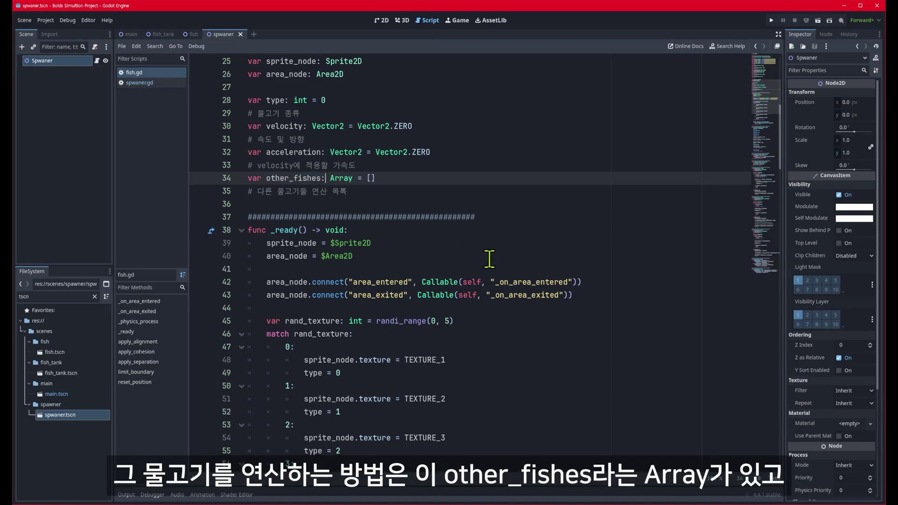
pyautogui.doubleClick(513, 282)
pyautogui.doubleClick(290, 179)
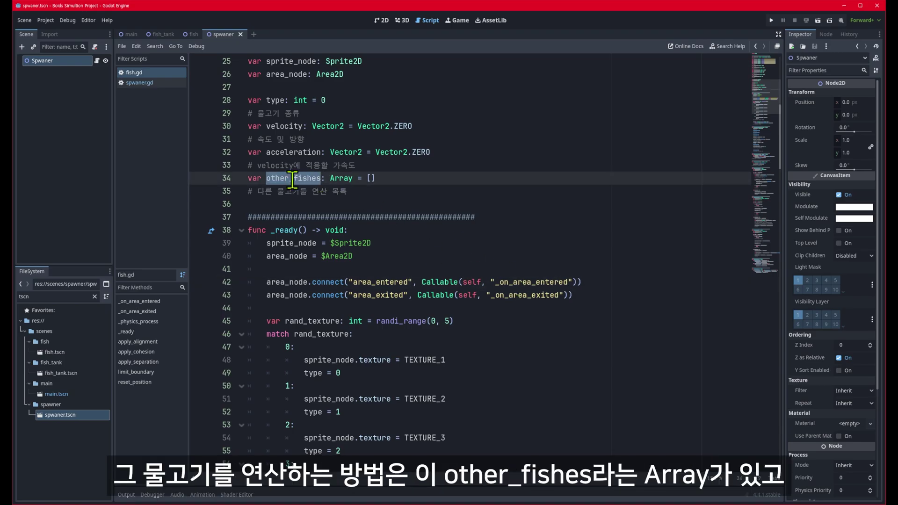
pyautogui.keyDown('ctrl'); pyautogui.click(533, 283); pyautogui.keyUp('ctrl')
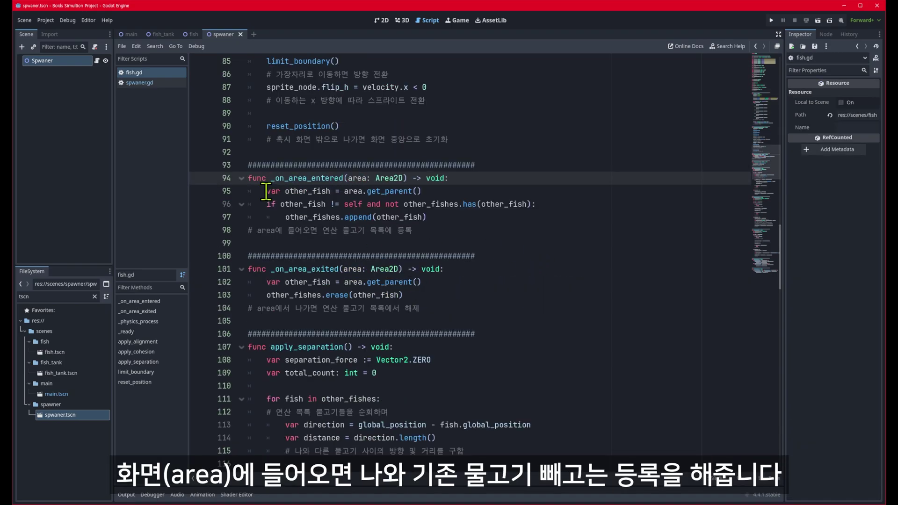
pyautogui.moveTo(265, 191); pyautogui.dragTo(432, 192)
pyautogui.moveTo(267, 204); pyautogui.dragTo(534, 204)
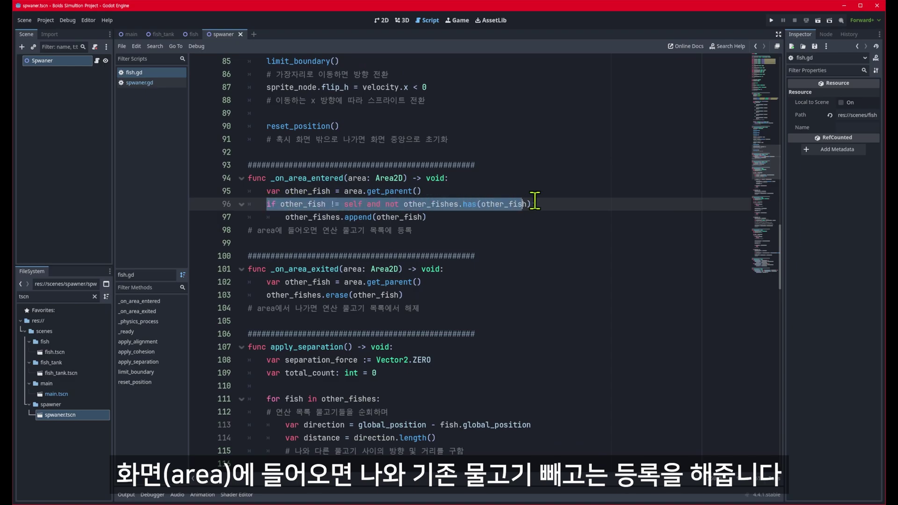
pyautogui.moveTo(285, 217); pyautogui.dragTo(426, 217)
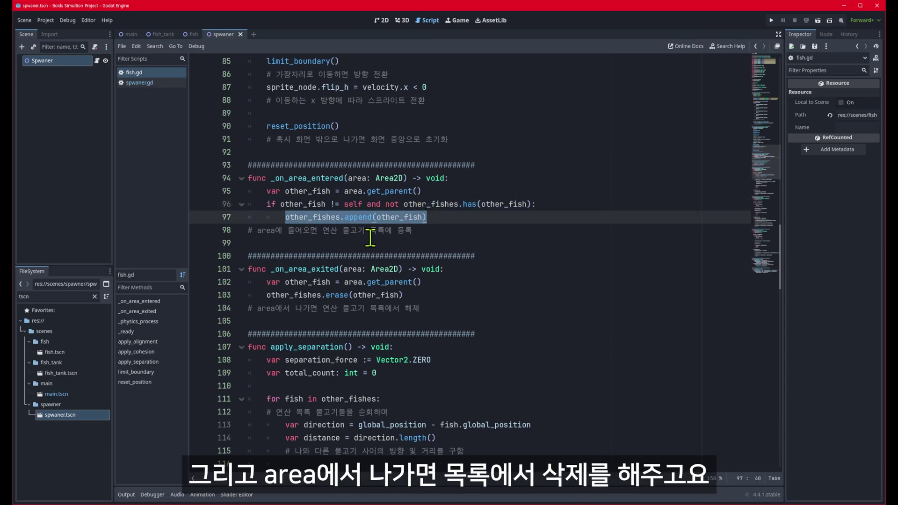
pyautogui.moveTo(264, 281); pyautogui.dragTo(422, 281)
pyautogui.moveTo(265, 294); pyautogui.dragTo(404, 295)
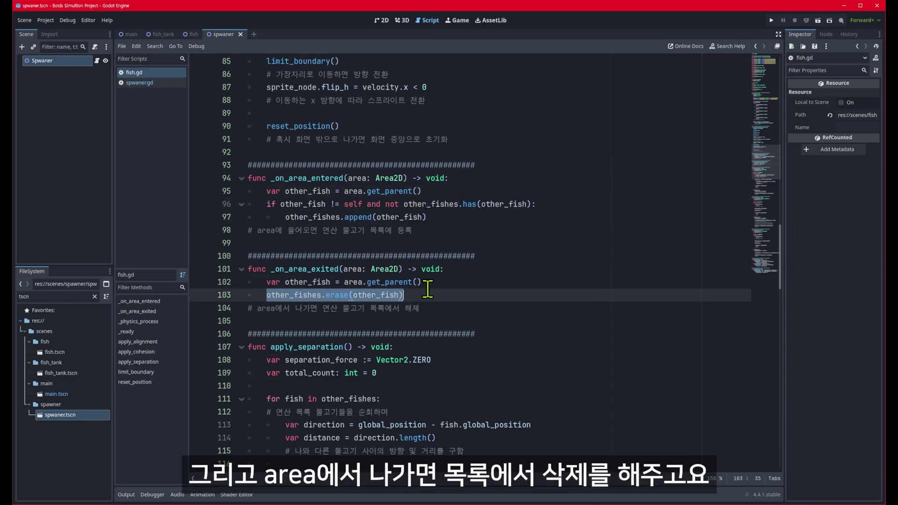
pyautogui.doubleClick(316, 217)
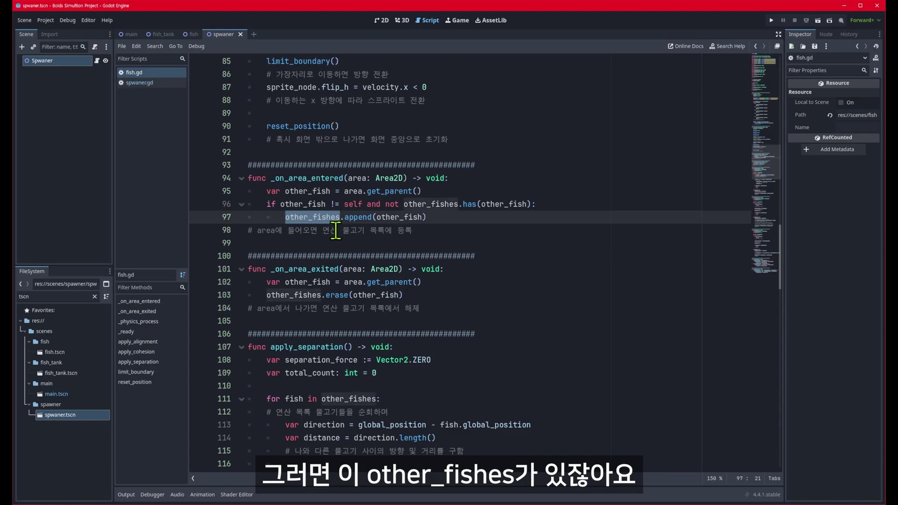
pyautogui.scroll(5, 374, 261)
pyautogui.scroll(10, 407, 308)
pyautogui.scroll(-2, 412, 318)
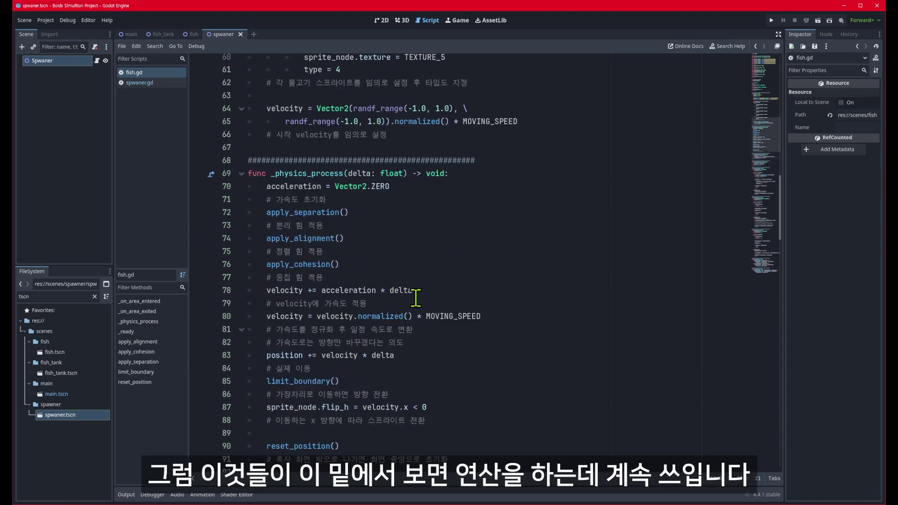
pyautogui.scroll(-15, 417, 299)
pyautogui.scroll(-7, 417, 295)
pyautogui.scroll(-4, 415, 294)
pyautogui.doubleClick(361, 127)
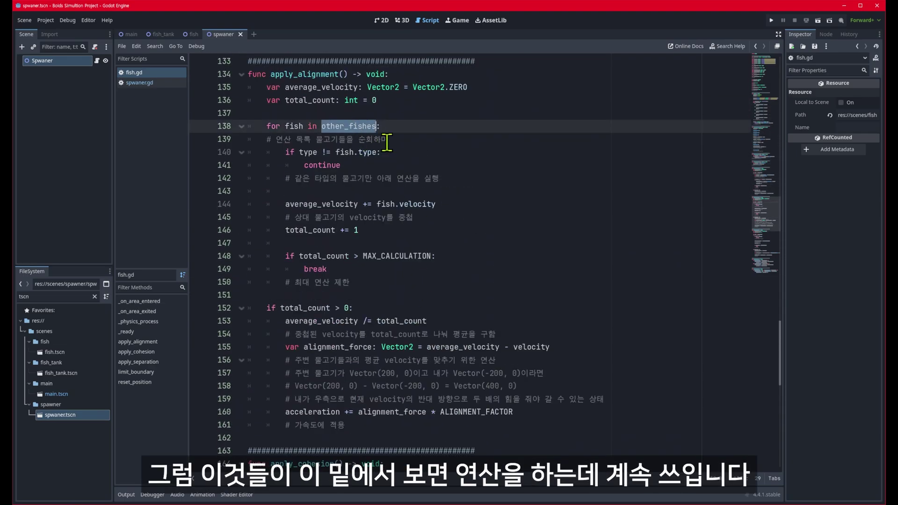
pyautogui.hotkey('ctrl', 'f')
pyautogui.scroll(-8, 479, 262)
pyautogui.scroll(-5, 472, 256)
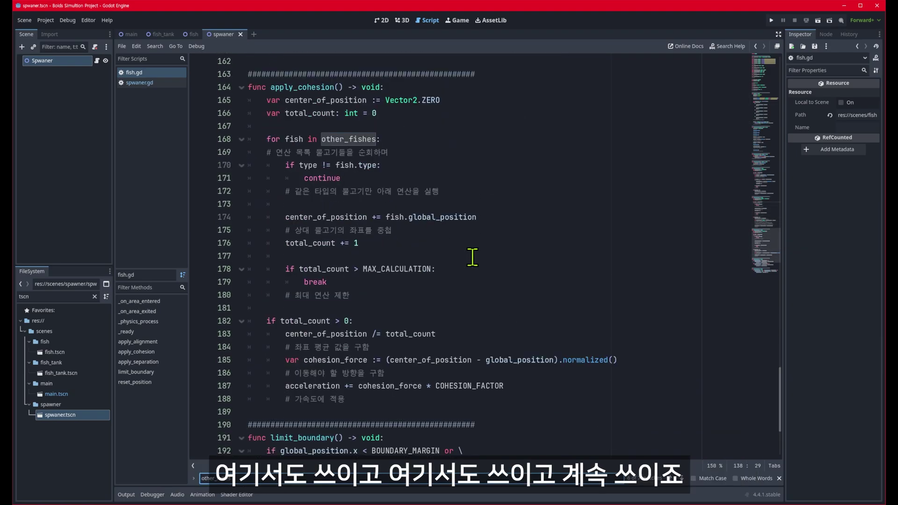
pyautogui.scroll(-4, 463, 252)
pyautogui.scroll(2, 465, 253)
pyautogui.scroll(20, 482, 253)
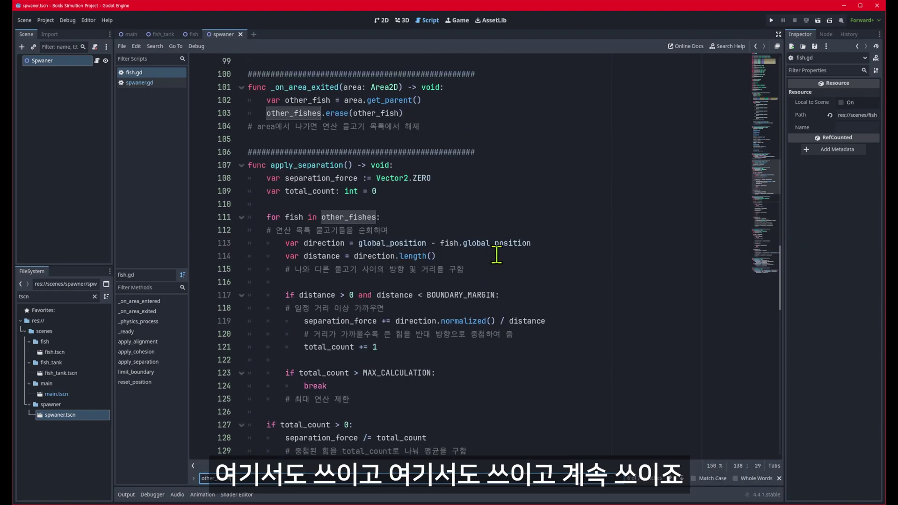
pyautogui.scroll(5, 497, 257)
pyautogui.scroll(12, 495, 259)
pyautogui.scroll(5, 488, 256)
# Step: Highlight fish.gd's MAX_CALCULATION constant of 20 and the other_fishes declaration on line 34
pyautogui.scroll(2, 495, 252)
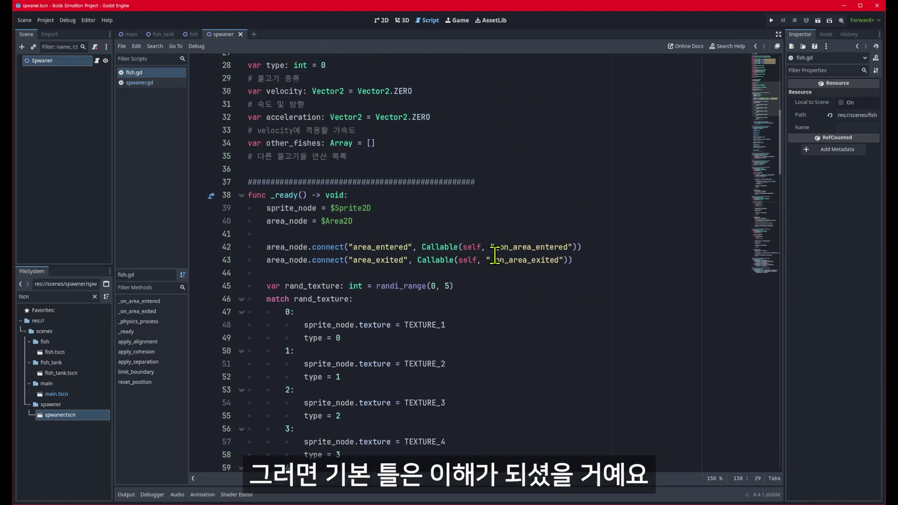
pyautogui.scroll(7, 503, 249)
pyautogui.scroll(2, 507, 252)
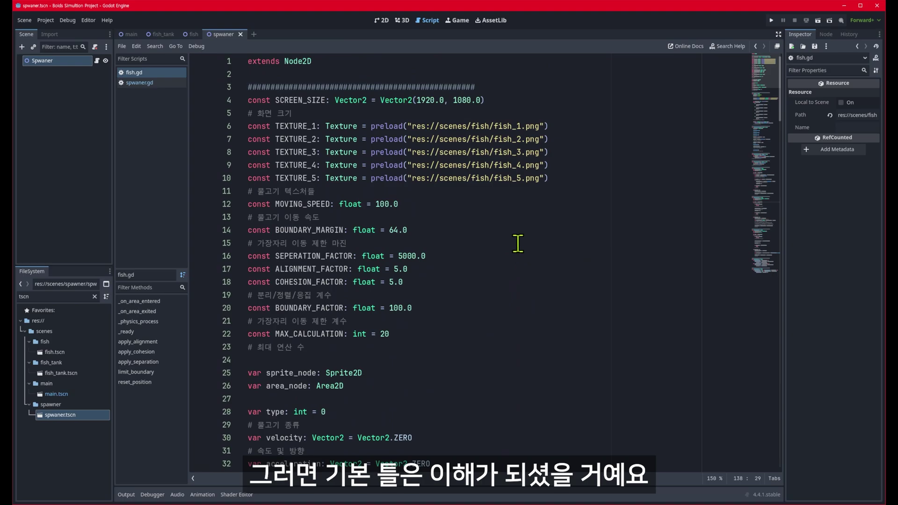
pyautogui.scroll(-5, 496, 252)
pyautogui.scroll(3, 293, 272)
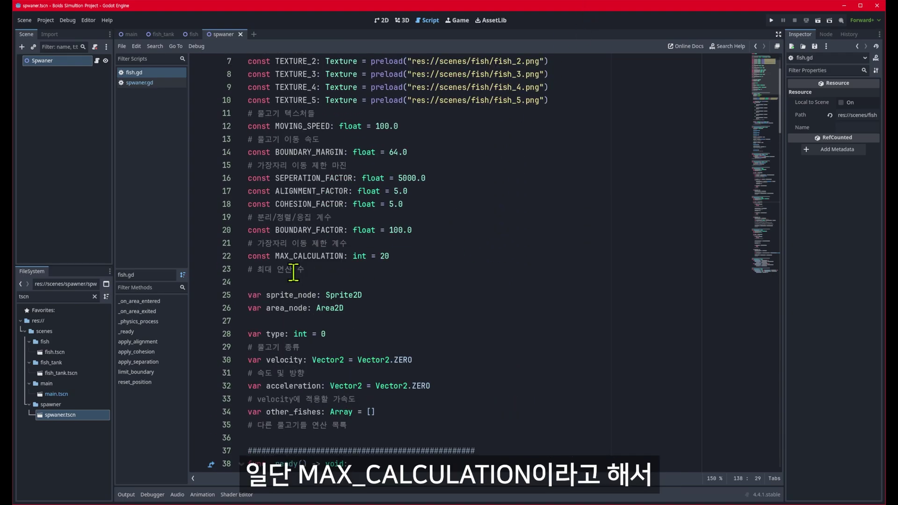
pyautogui.moveTo(251, 260); pyautogui.dragTo(414, 256)
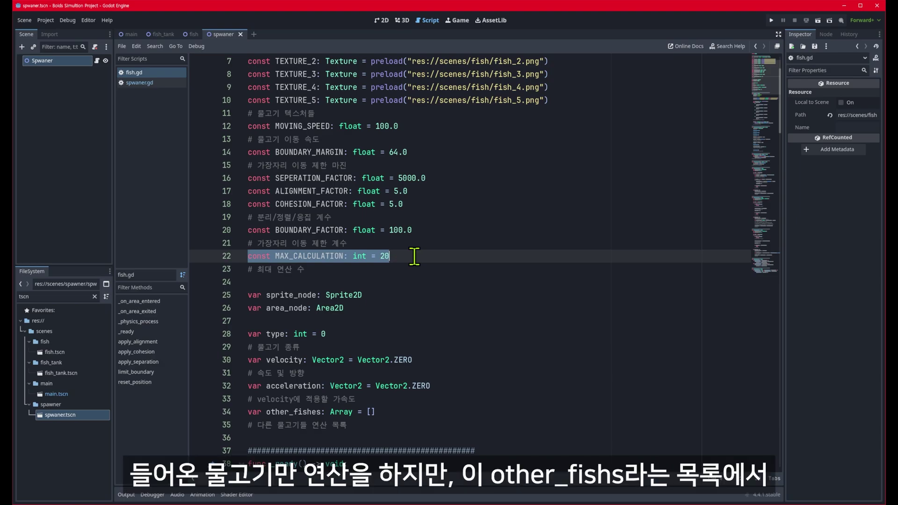
pyautogui.doubleClick(302, 414)
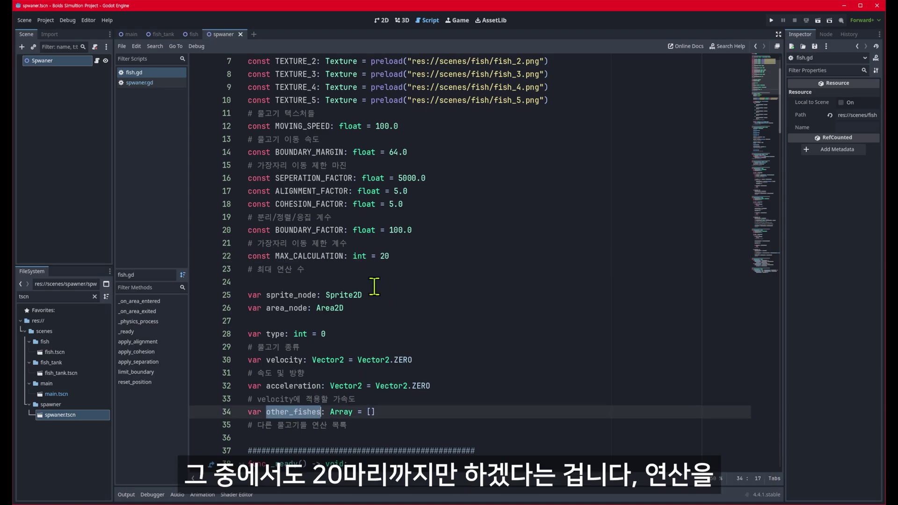
pyautogui.click(330, 256)
pyautogui.doubleClick(329, 256)
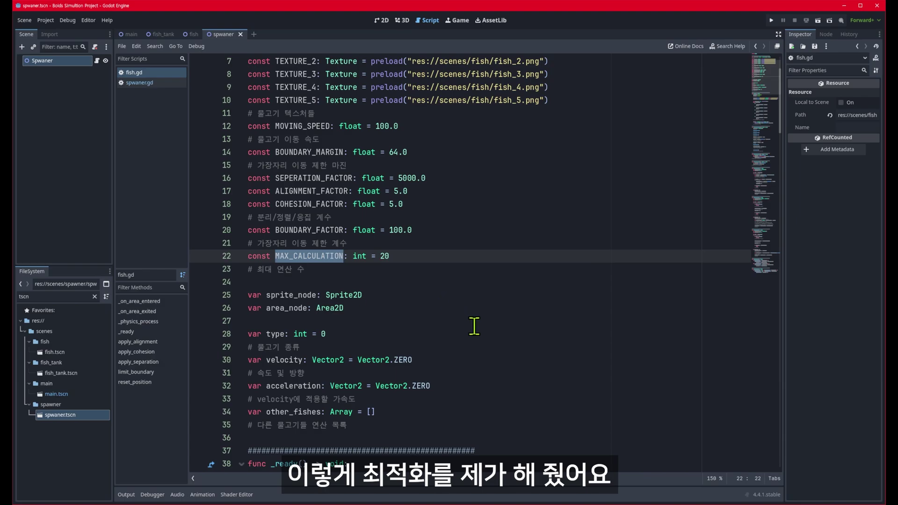
# Step: Point out the 200-fish spawn loop in spawner.gd, then scroll fish.gd to _physics_process
pyautogui.click(159, 83)
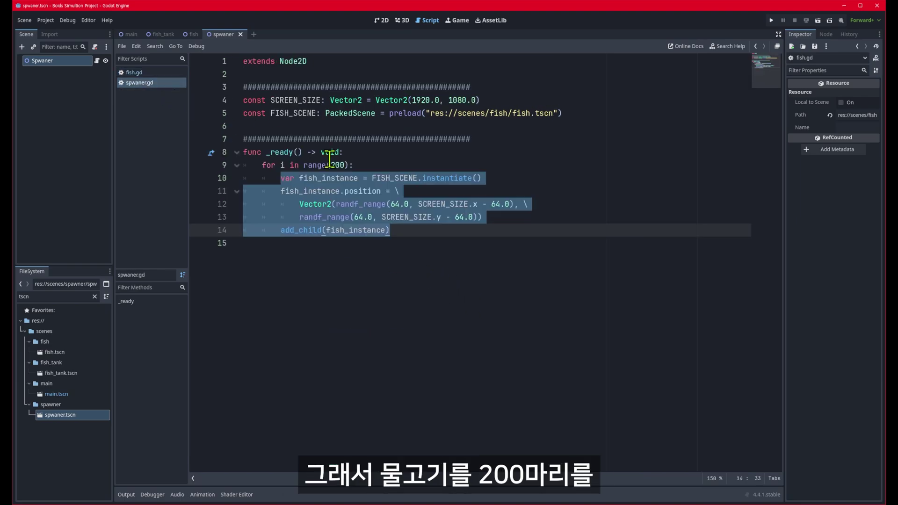
pyautogui.doubleClick(338, 165)
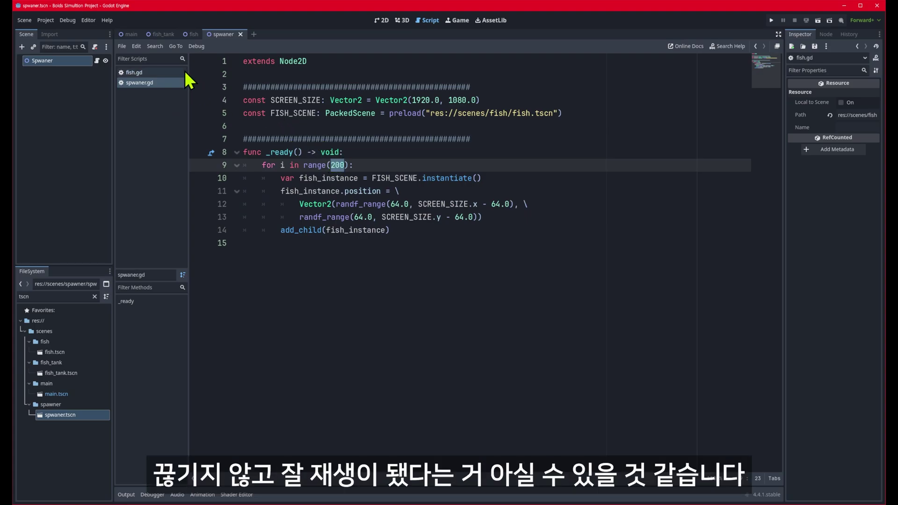
pyautogui.click(161, 71)
pyautogui.scroll(-5, 464, 260)
pyautogui.scroll(-3, 464, 259)
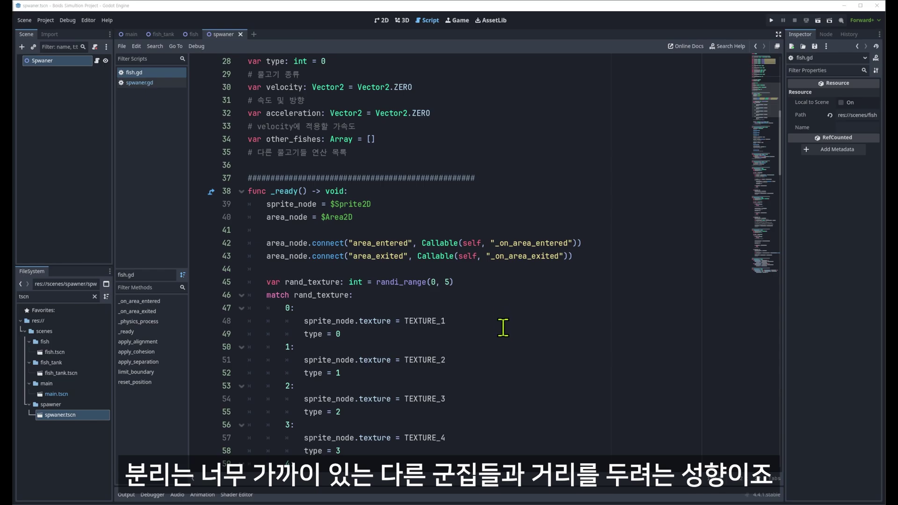
pyautogui.scroll(-4, 500, 327)
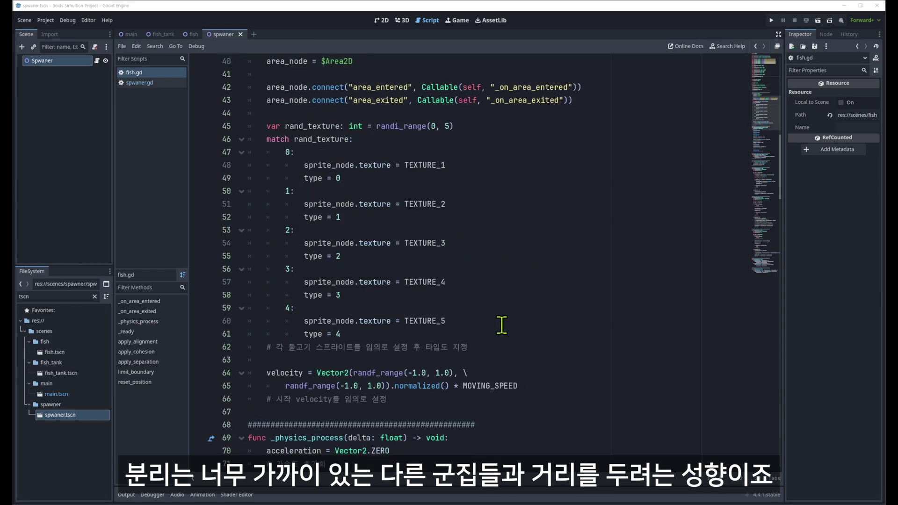
pyautogui.scroll(-5, 517, 323)
pyautogui.scroll(-2, 518, 321)
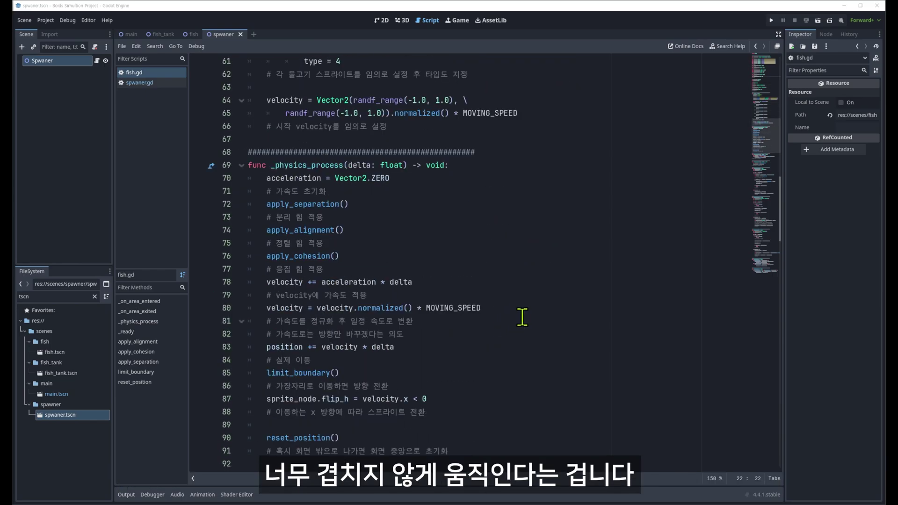
pyautogui.scroll(-2, 497, 304)
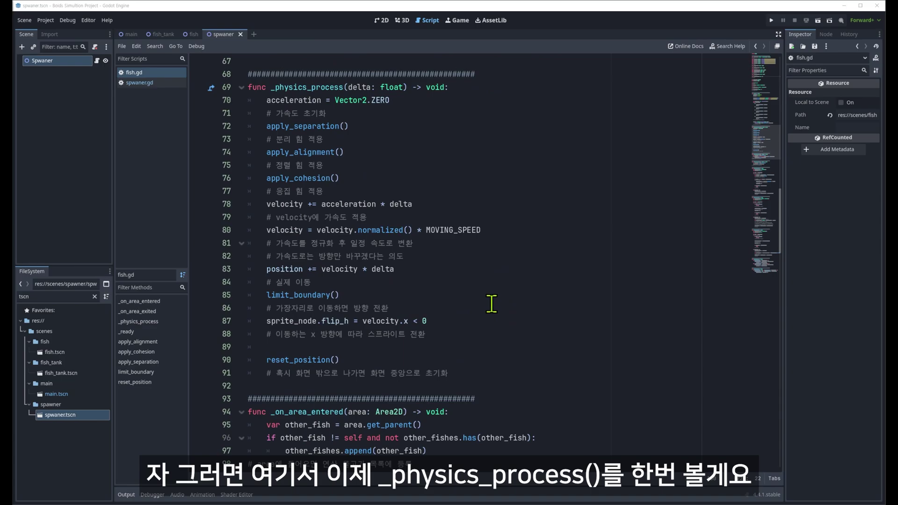
# Step: Highlight _physics_process's acceleration, velocity normalization to MOVING_SPEED, and position update lines
pyautogui.scroll(1, 491, 304)
pyautogui.moveTo(274, 127); pyautogui.dragTo(432, 126)
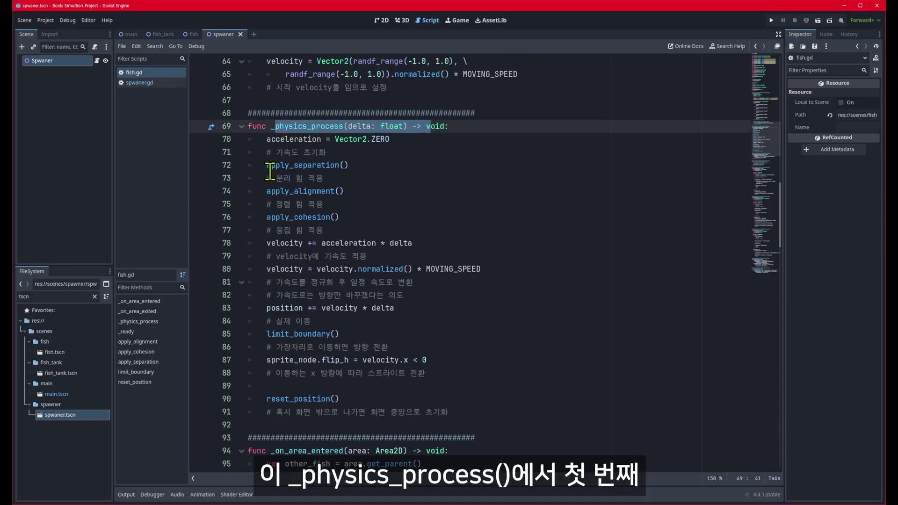
pyautogui.moveTo(267, 165); pyautogui.dragTo(366, 165)
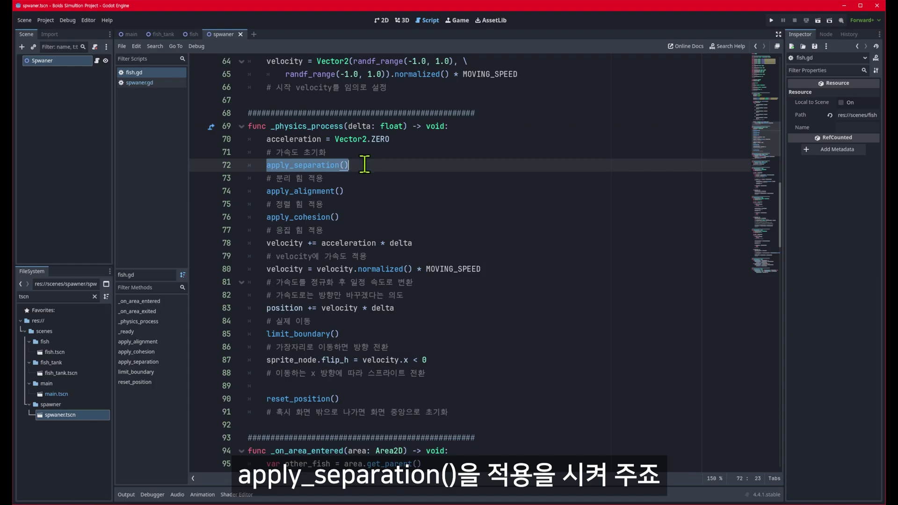
pyautogui.doubleClick(294, 139)
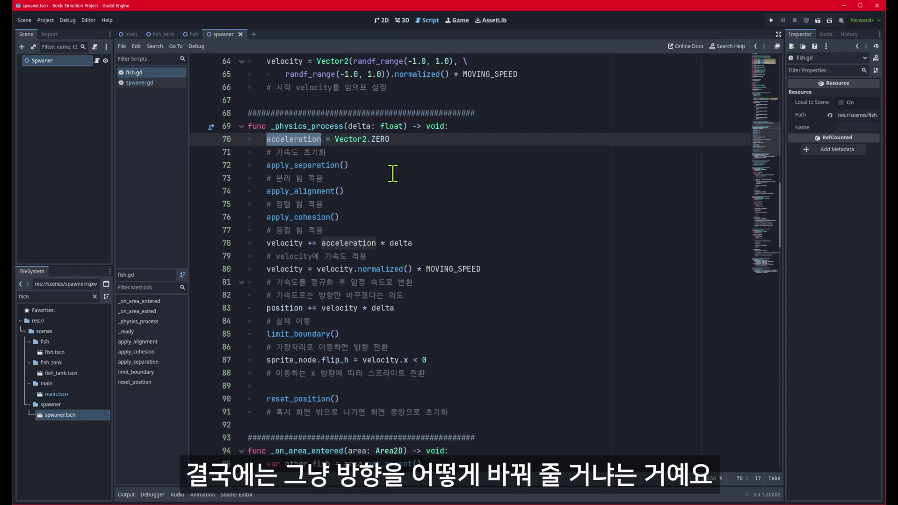
pyautogui.doubleClick(285, 243)
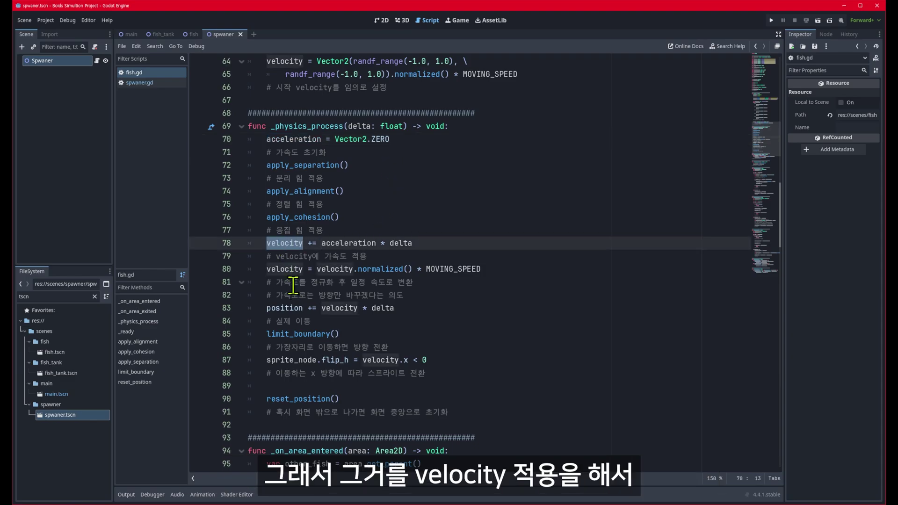
pyautogui.moveTo(267, 269); pyautogui.dragTo(508, 265)
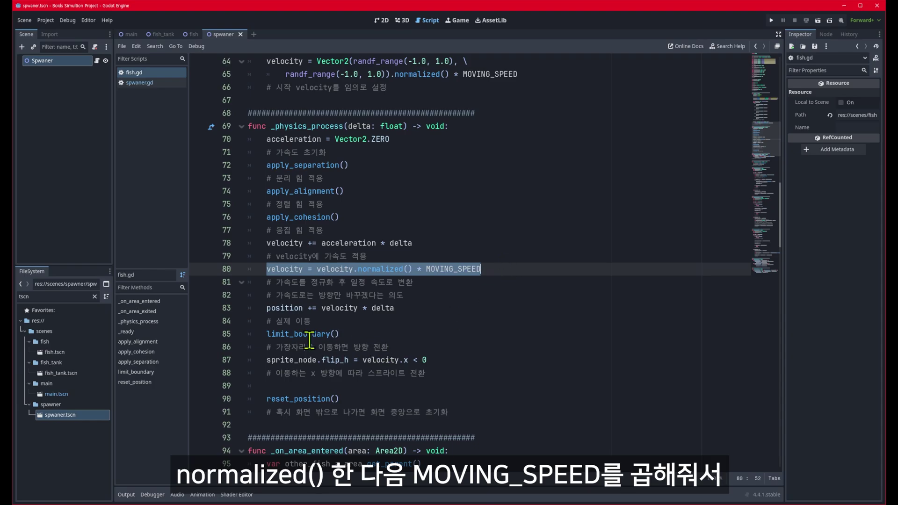
pyautogui.moveTo(267, 308); pyautogui.dragTo(395, 307)
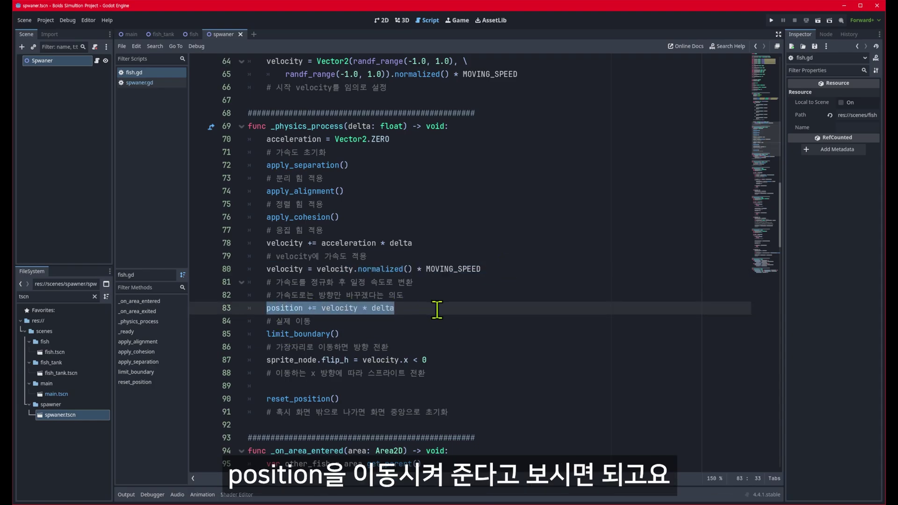
# Step: Jump from the apply_separation() call to its function definition
pyautogui.moveTo(267, 165); pyautogui.dragTo(360, 165)
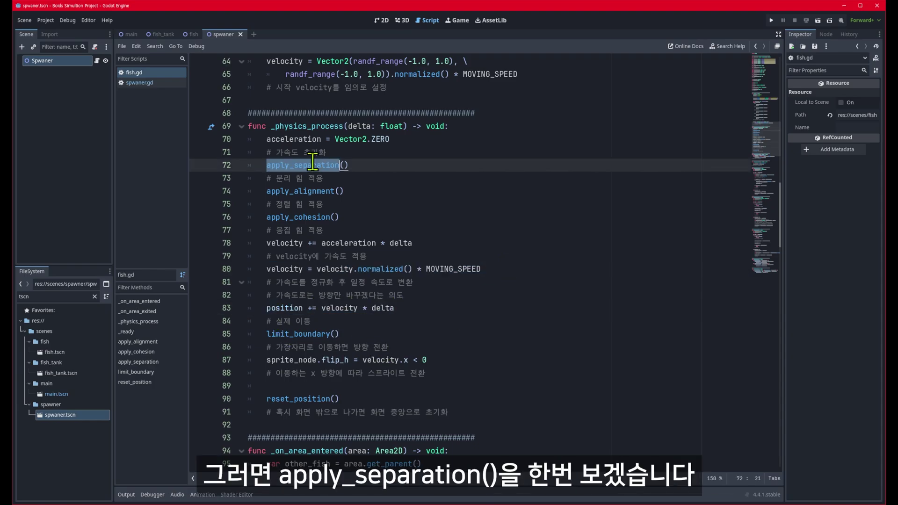
pyautogui.click(360, 165)
pyautogui.keyDown('ctrl'); pyautogui.click(320, 165); pyautogui.keyUp('ctrl')
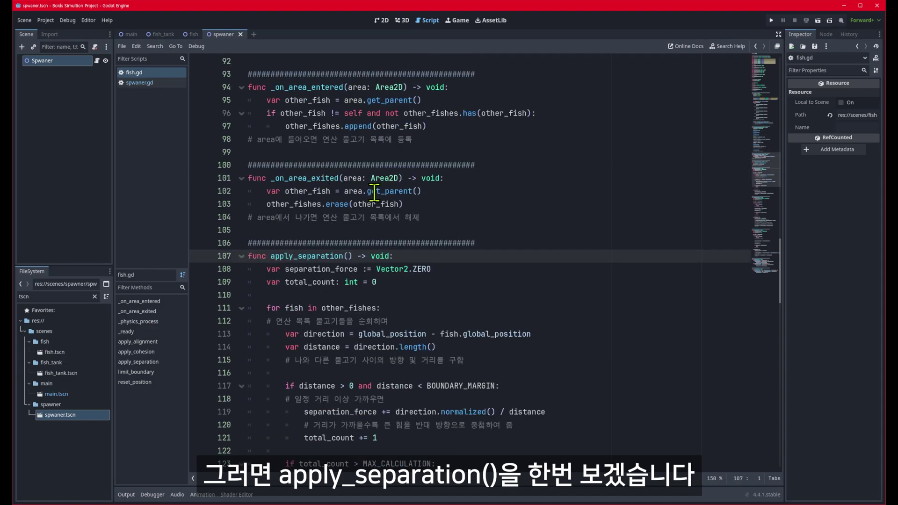
pyautogui.scroll(-2, 467, 240)
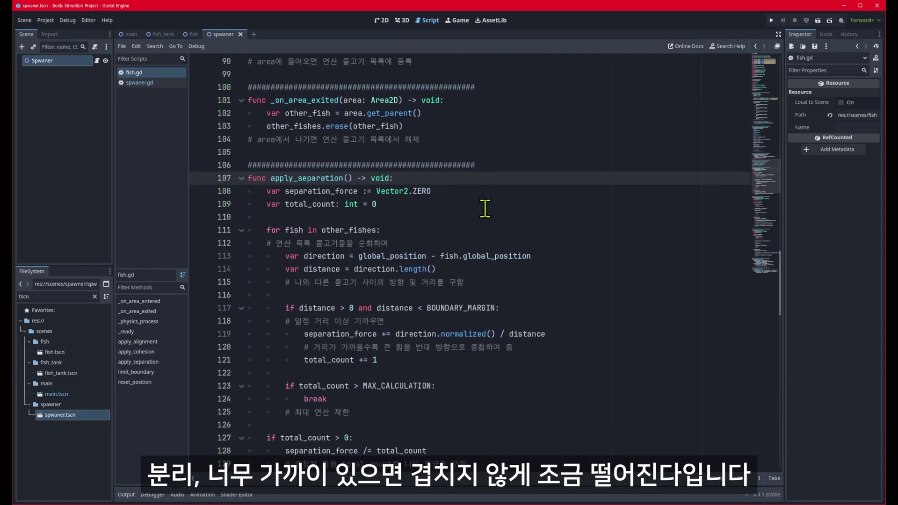
pyautogui.doubleClick(337, 229)
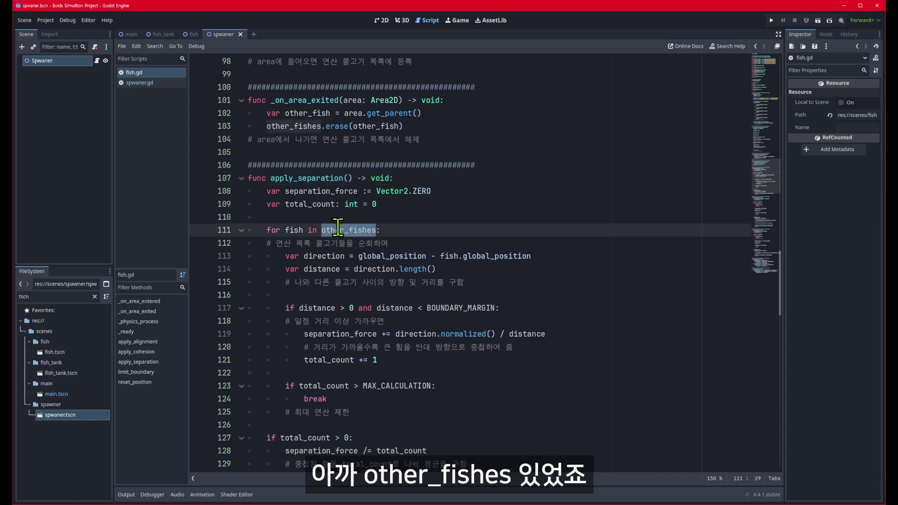
pyautogui.moveTo(268, 230); pyautogui.dragTo(403, 230)
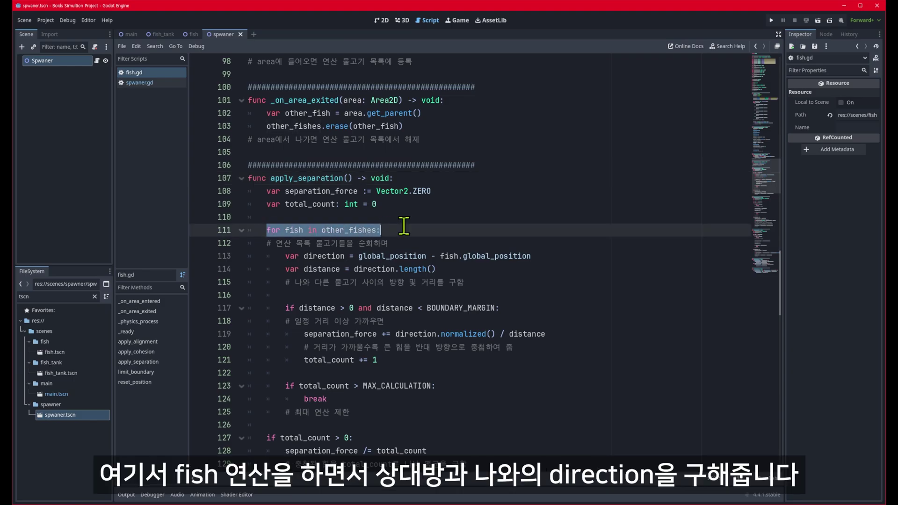
pyautogui.scroll(-2, 411, 228)
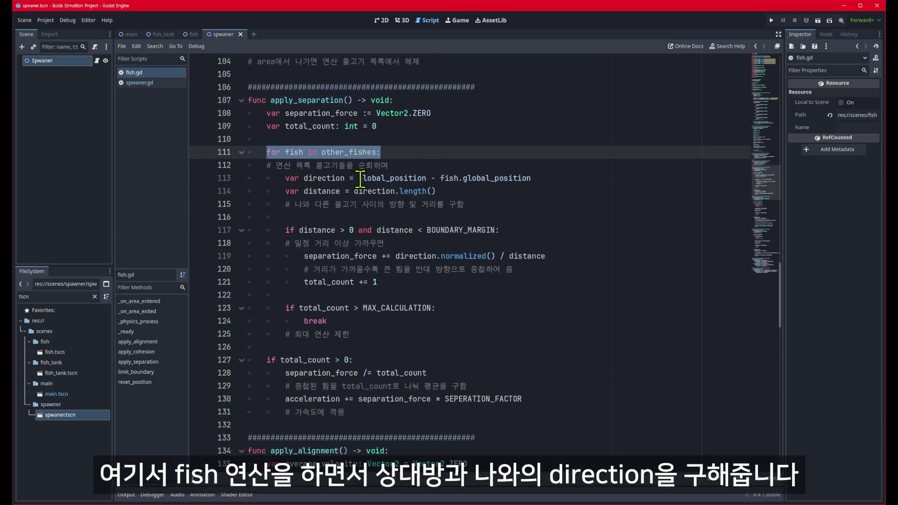
pyautogui.moveTo(360, 179); pyautogui.dragTo(543, 178)
pyautogui.doubleClick(328, 182)
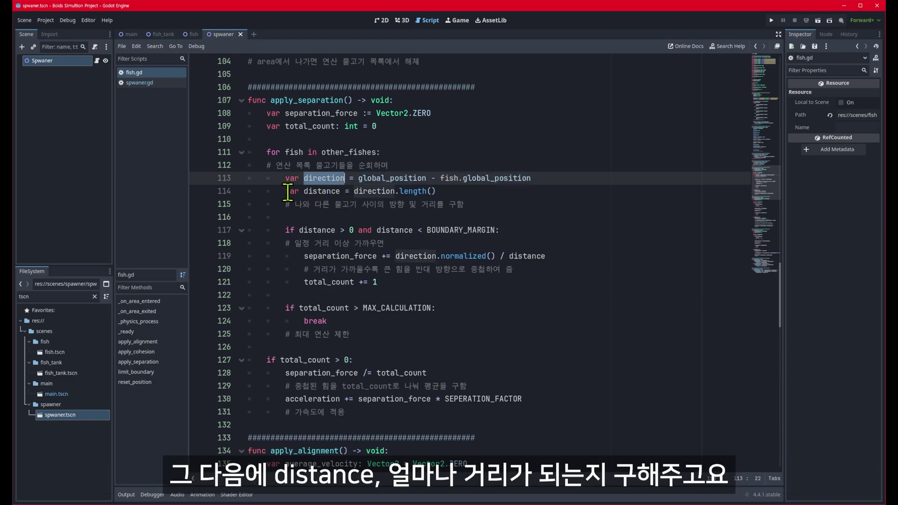
pyautogui.moveTo(287, 192); pyautogui.dragTo(447, 188)
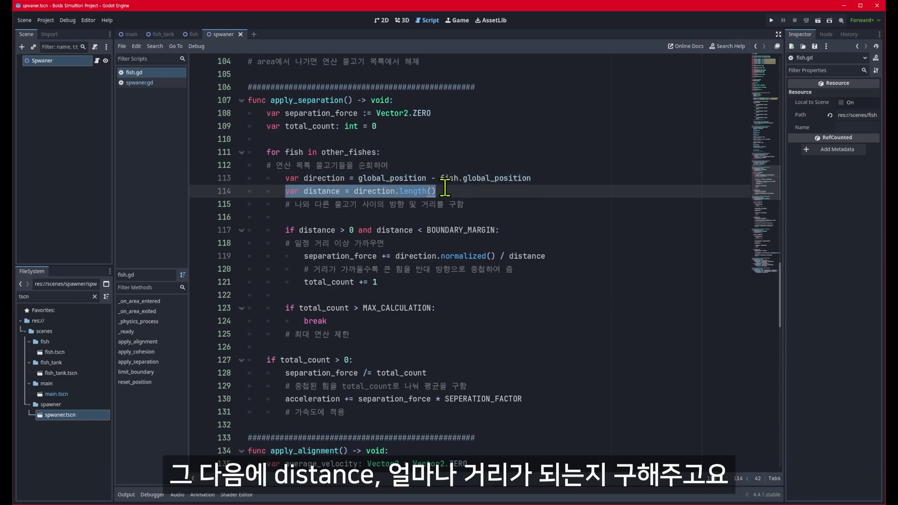
pyautogui.moveTo(286, 230); pyautogui.dragTo(516, 233)
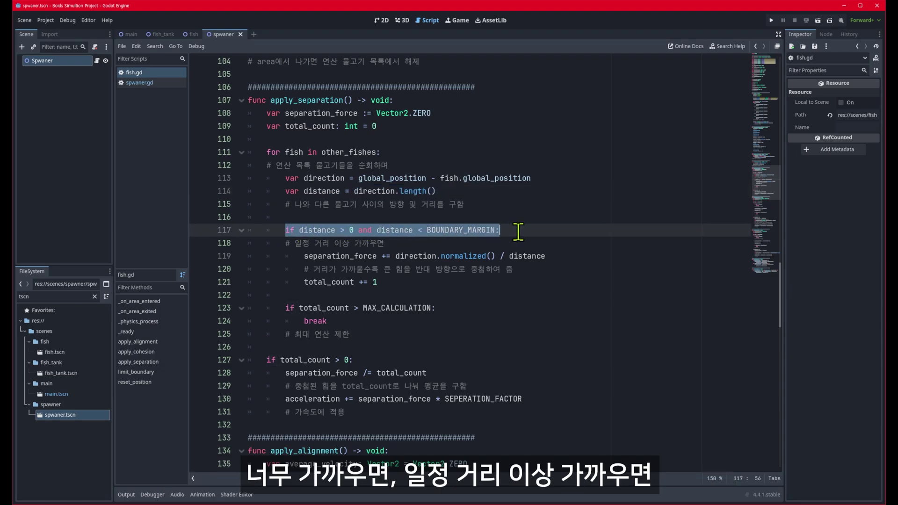
pyautogui.scroll(-1, 518, 231)
pyautogui.moveTo(396, 217); pyautogui.dragTo(496, 217)
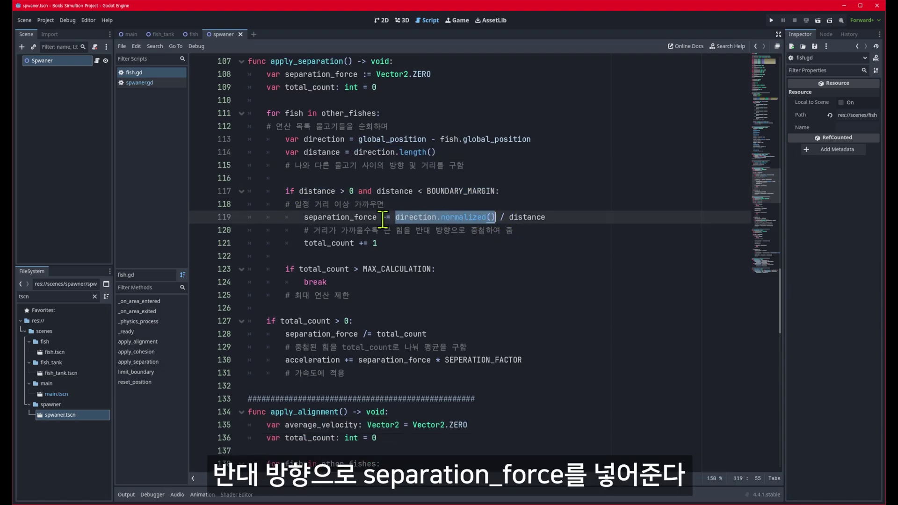
pyautogui.doubleClick(330, 217)
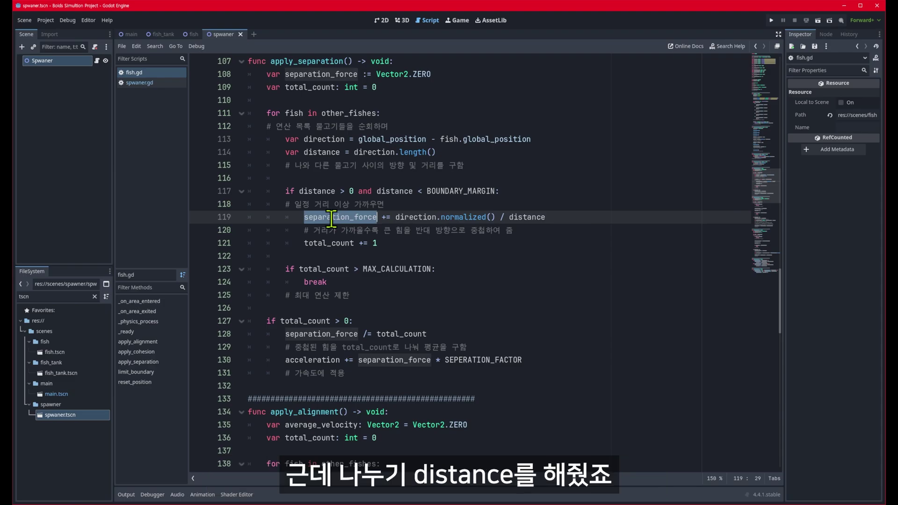
pyautogui.moveTo(499, 217); pyautogui.dragTo(554, 217)
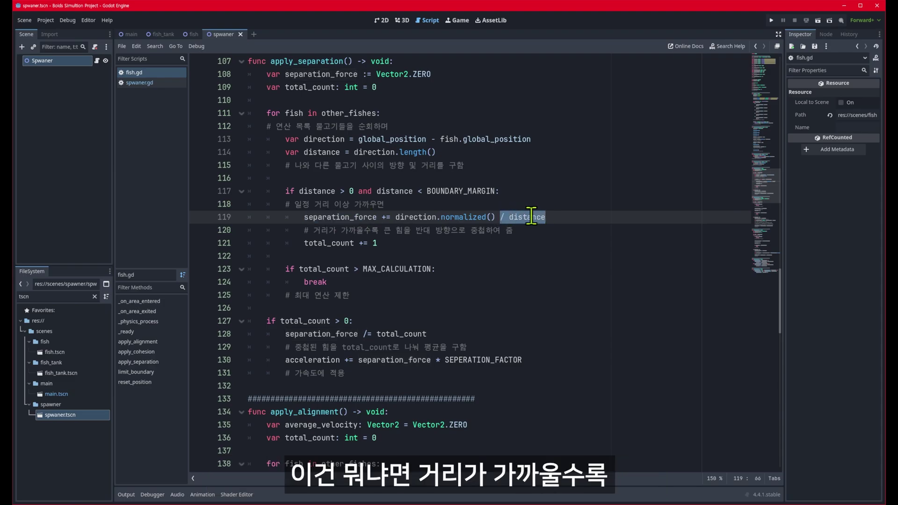
pyautogui.click(530, 217)
pyautogui.moveTo(315, 231); pyautogui.dragTo(477, 232)
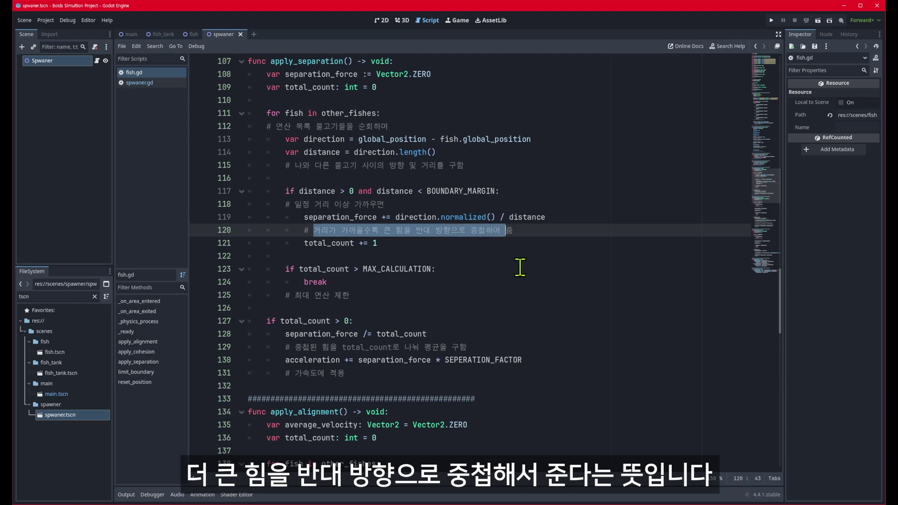
pyautogui.click(521, 227)
pyautogui.click(343, 222)
pyautogui.doubleClick(344, 217)
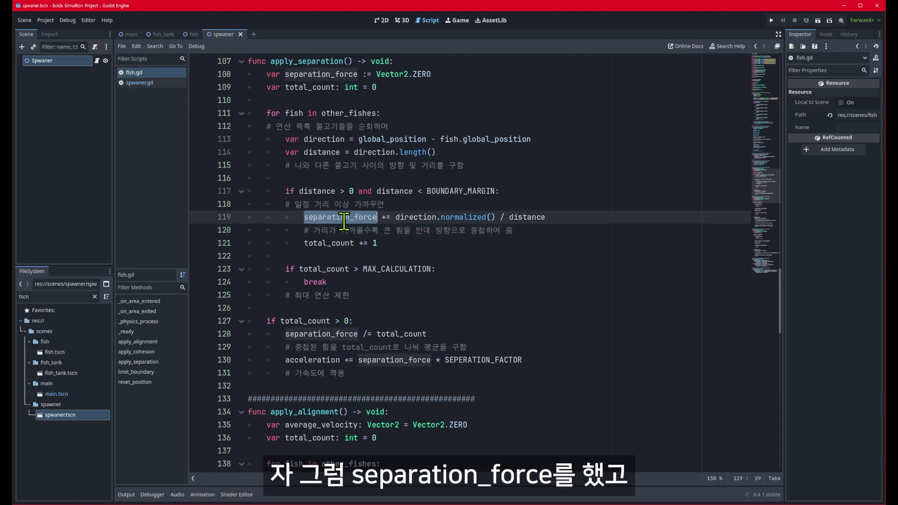
pyautogui.scroll(-1, 355, 225)
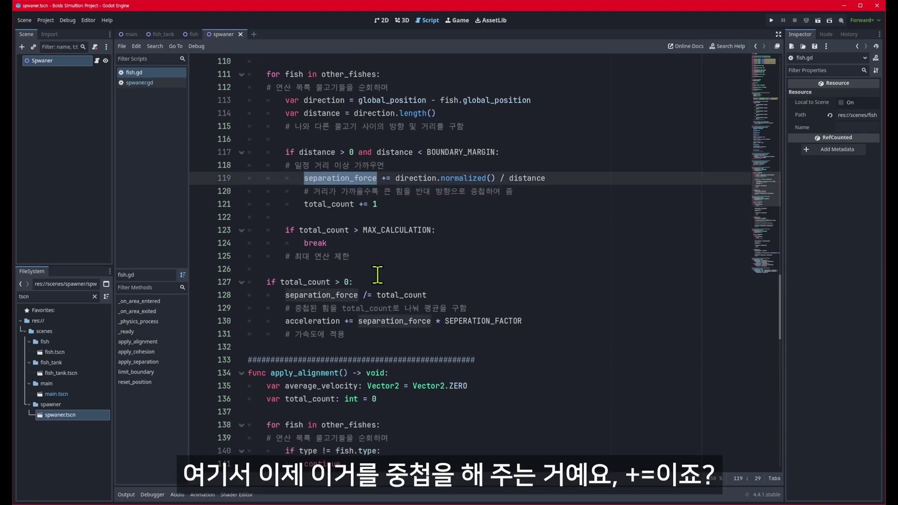
pyautogui.doubleClick(387, 178)
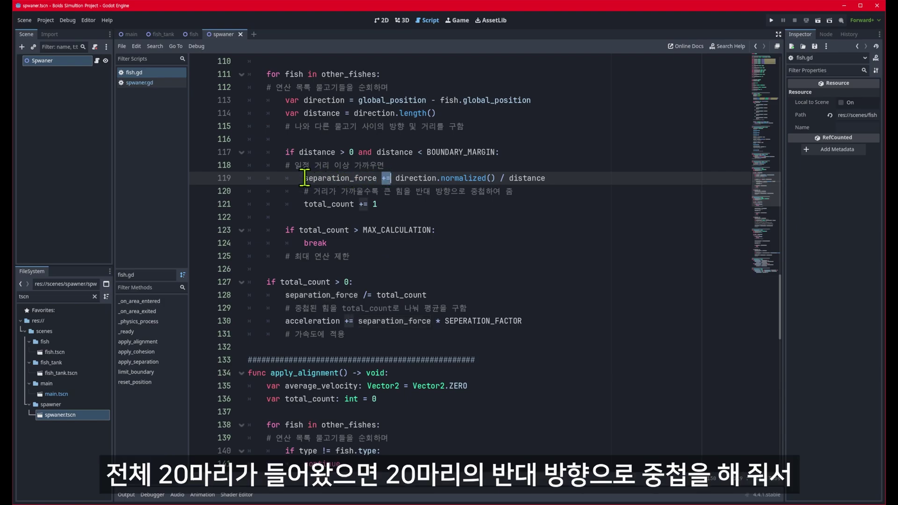
pyautogui.moveTo(304, 178); pyautogui.dragTo(517, 178)
pyautogui.moveTo(286, 294); pyautogui.dragTo(401, 294)
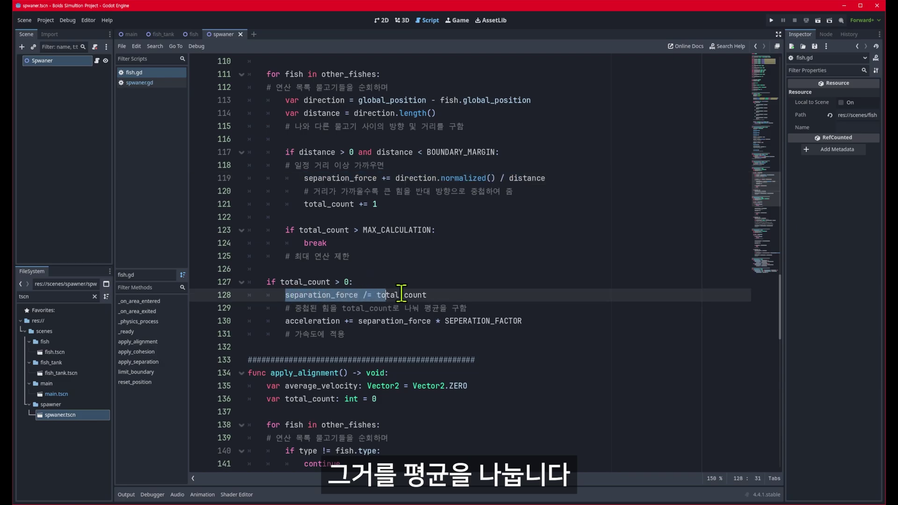
pyautogui.doubleClick(312, 294)
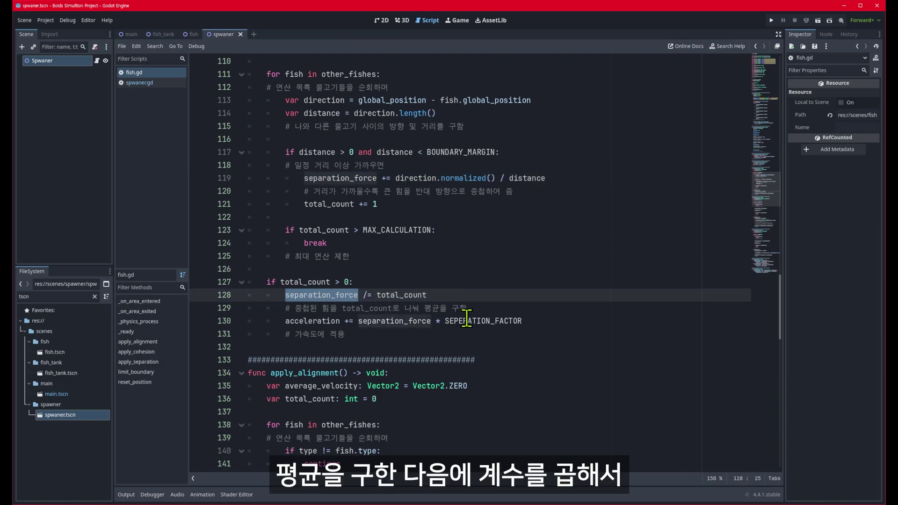
pyautogui.click(466, 321)
pyautogui.doubleClick(426, 320)
pyautogui.doubleClick(312, 320)
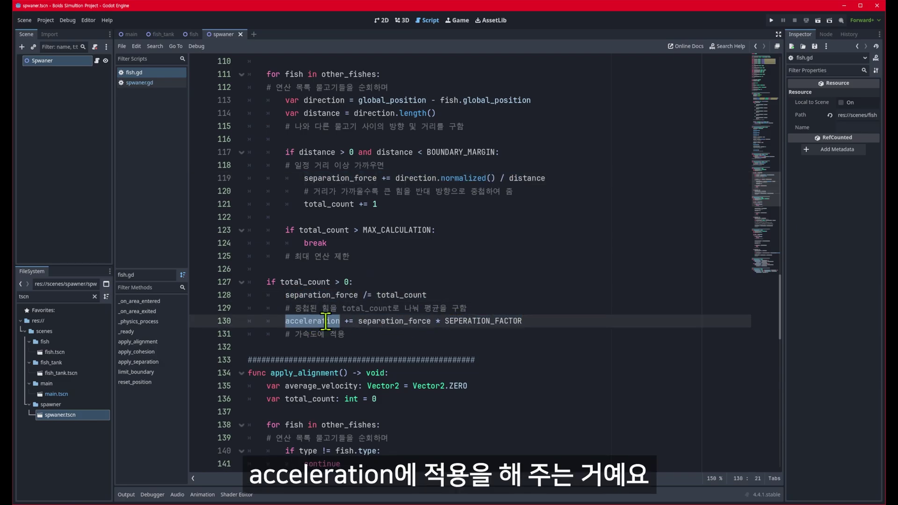
pyautogui.scroll(7, 338, 326)
pyautogui.scroll(8, 338, 326)
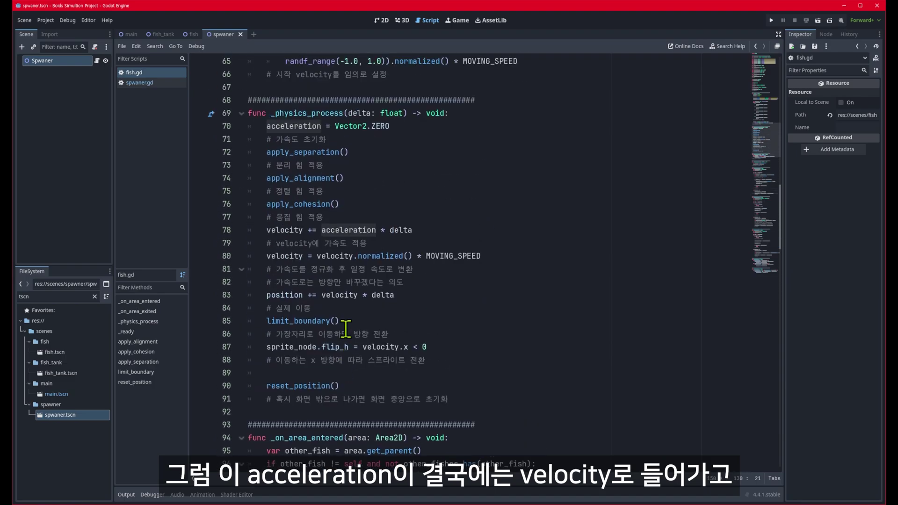
pyautogui.moveTo(266, 271); pyautogui.dragTo(411, 270)
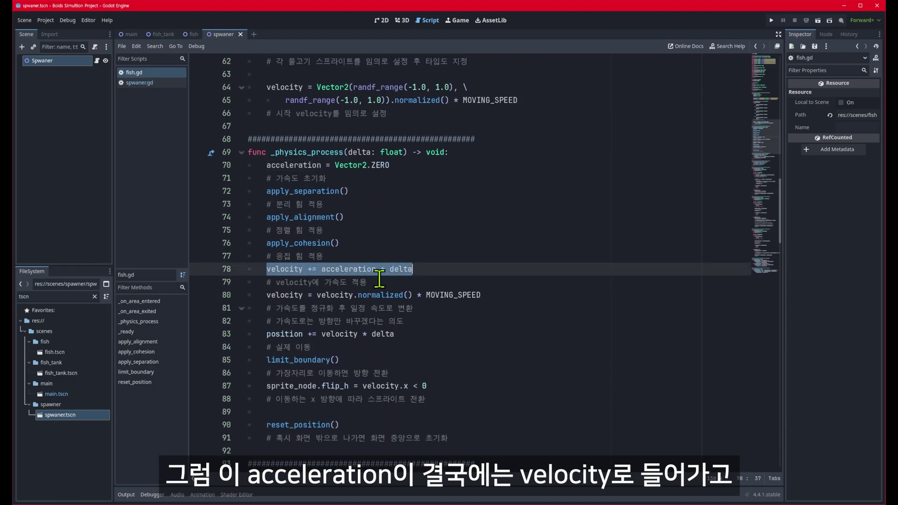
pyautogui.moveTo(266, 296); pyautogui.dragTo(508, 287)
pyautogui.moveTo(266, 333); pyautogui.dragTo(533, 333)
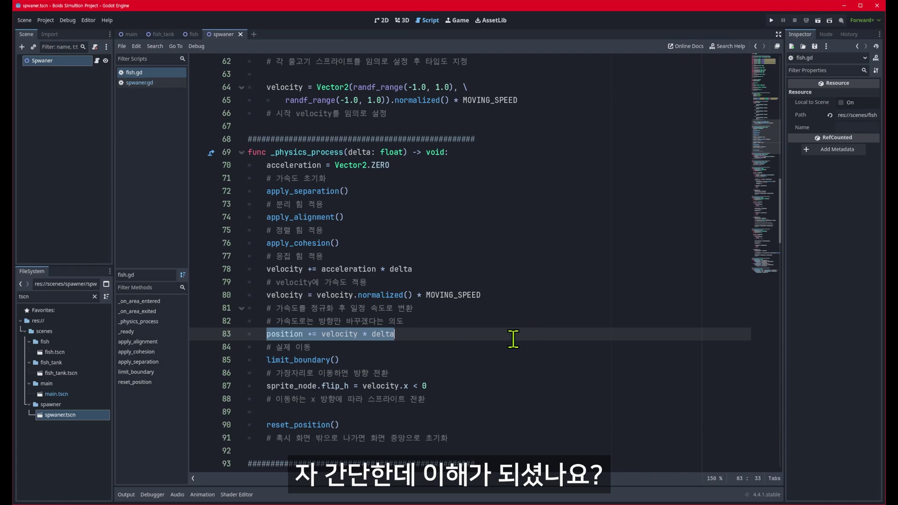
pyautogui.scroll(-4, 509, 335)
pyautogui.scroll(-6, 502, 336)
pyautogui.scroll(-2, 501, 338)
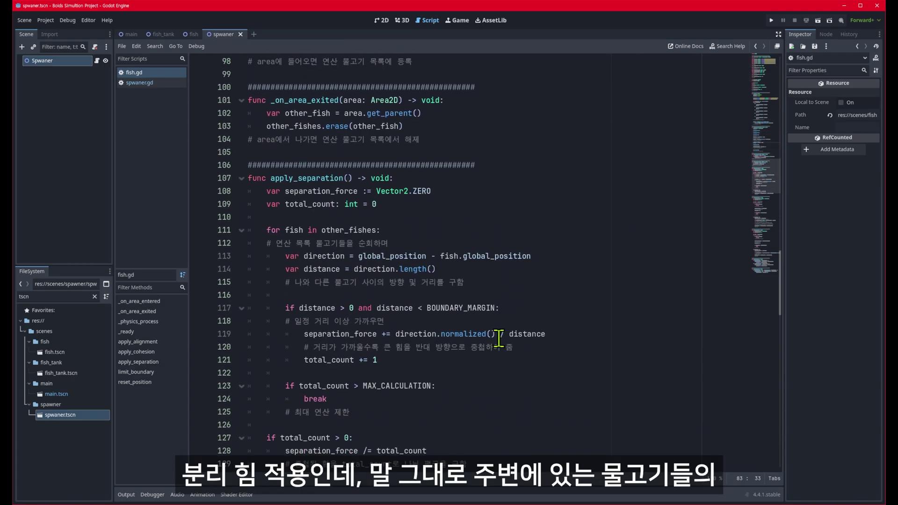
pyautogui.scroll(-1, 498, 337)
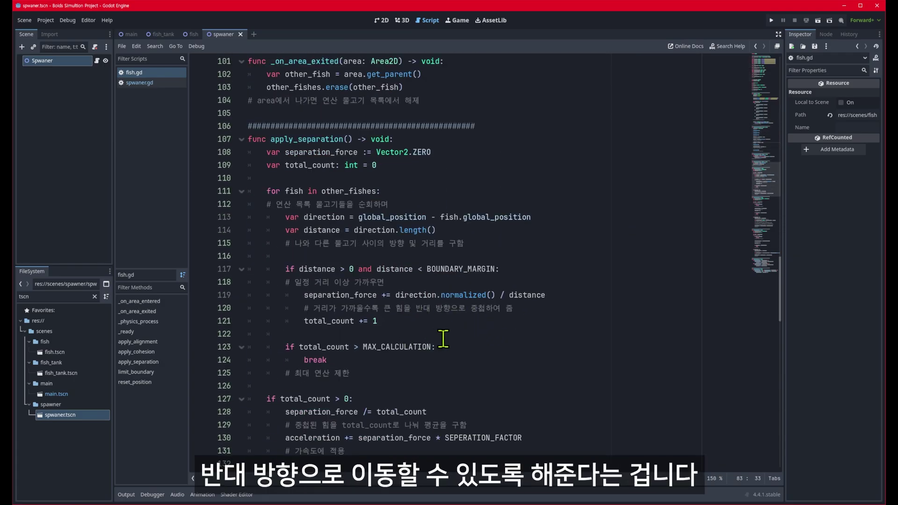
pyautogui.scroll(-1, 441, 332)
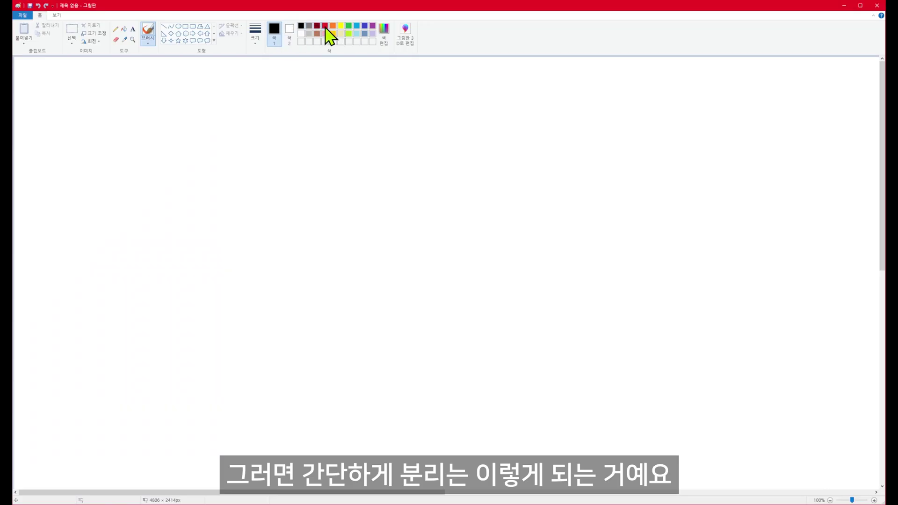
# Step: Draw red ellipses as fish, plus an orange circle to the left of the group
pyautogui.click(178, 26)
pyautogui.moveTo(321, 166); pyautogui.dragTo(361, 193)
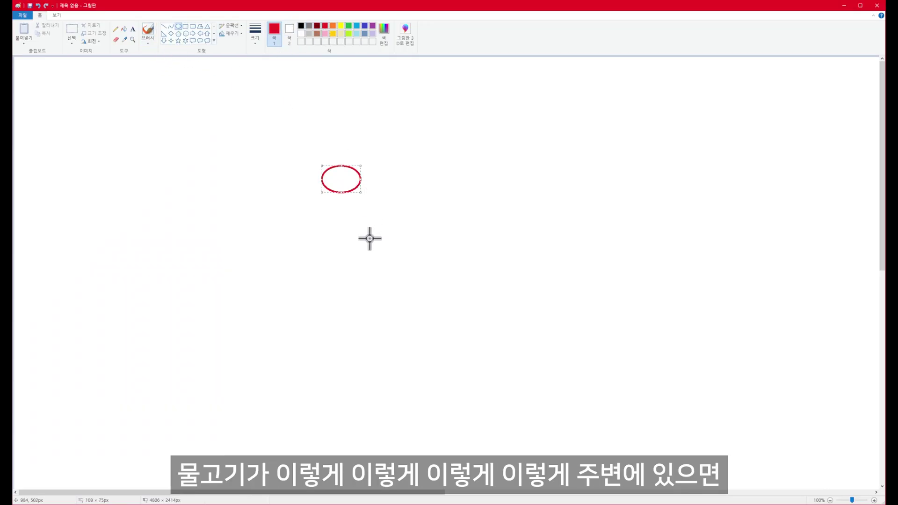
pyautogui.moveTo(328, 237)
pyautogui.mouseDown()
pyautogui.moveTo(370, 267)
pyautogui.moveTo(431, 223)
pyautogui.mouseUp()
pyautogui.moveTo(463, 150); pyautogui.dragTo(484, 163)
pyautogui.moveTo(504, 125); pyautogui.dragTo(569, 172)
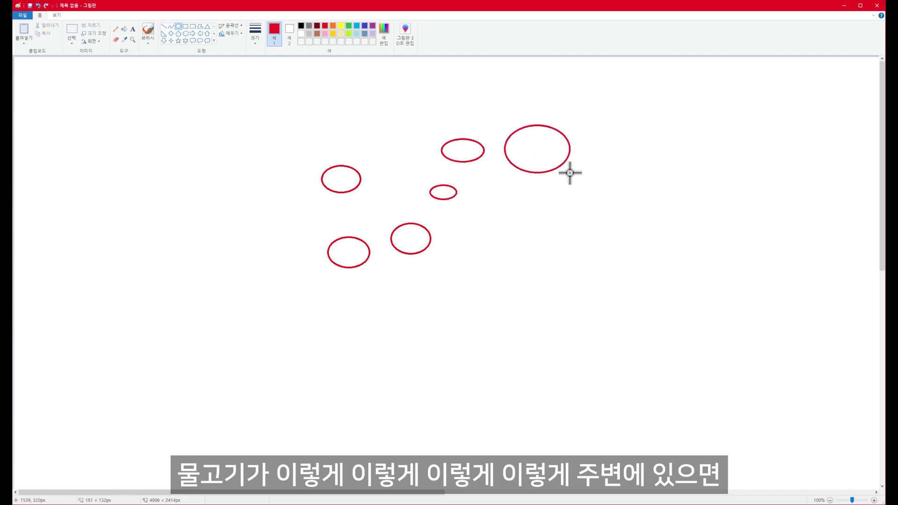
pyautogui.click(333, 26)
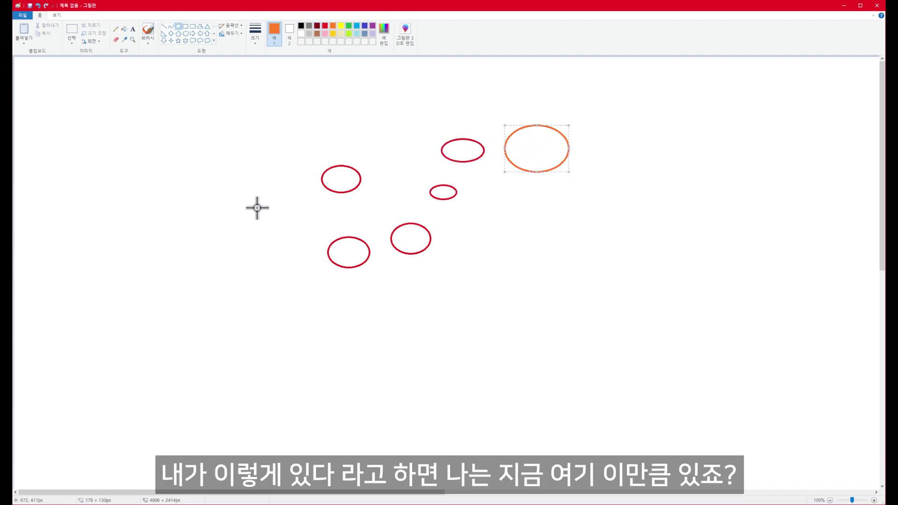
pyautogui.hotkey('ctrl', 'z')
pyautogui.hotkey('ctrl', 'z')
pyautogui.moveTo(271, 206); pyautogui.dragTo(316, 236)
# Step: Brush an orange outline around the fish and add strokes showing them being pushed apart
pyautogui.click(147, 31)
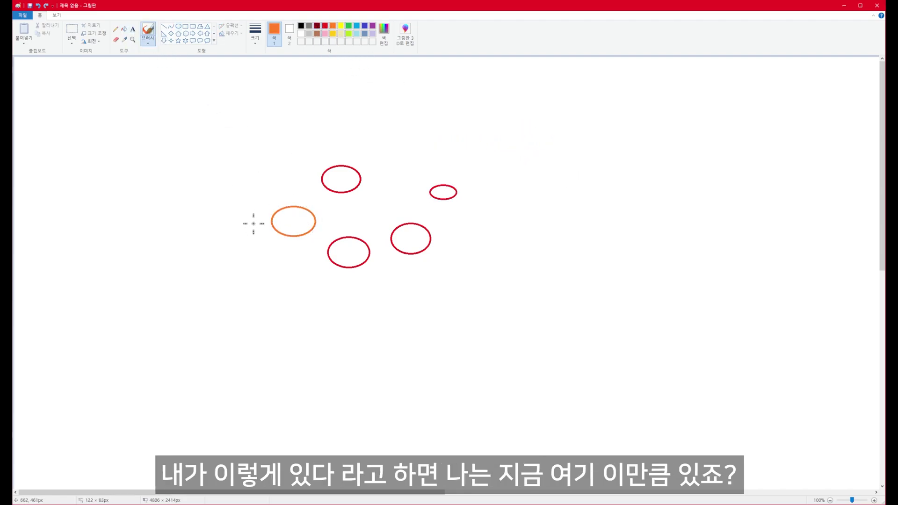
pyautogui.moveTo(331, 139); pyautogui.dragTo(334, 133)
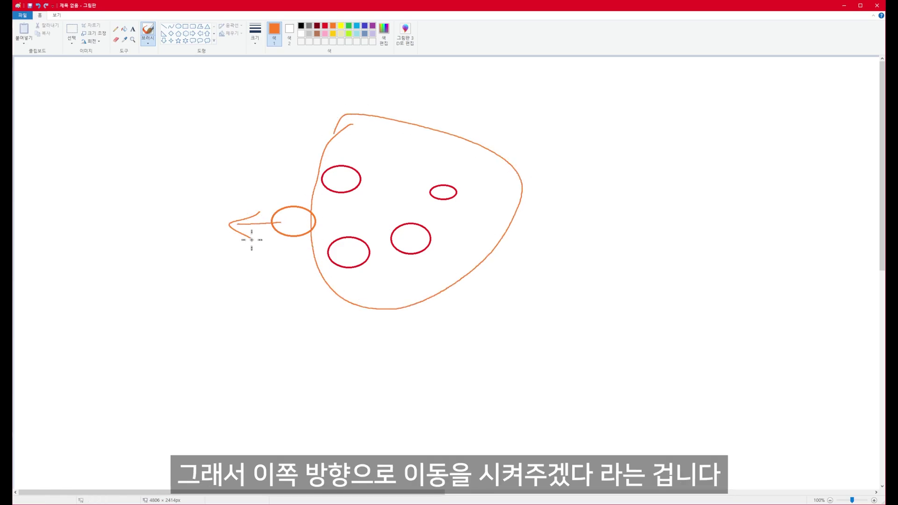
pyautogui.moveTo(309, 220)
pyautogui.mouseDown()
pyautogui.moveTo(365, 248)
pyautogui.moveTo(436, 202)
pyautogui.mouseUp()
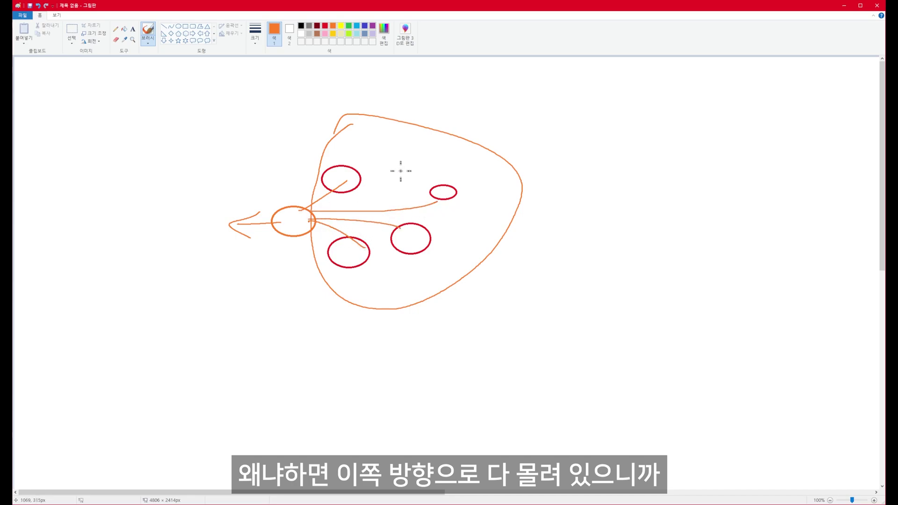
pyautogui.moveTo(355, 151); pyautogui.dragTo(372, 175)
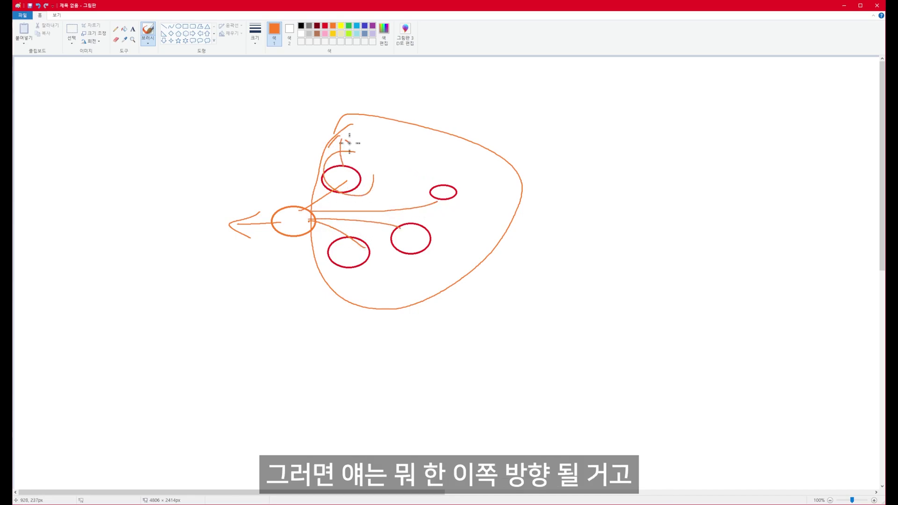
pyautogui.moveTo(337, 273); pyautogui.dragTo(325, 301)
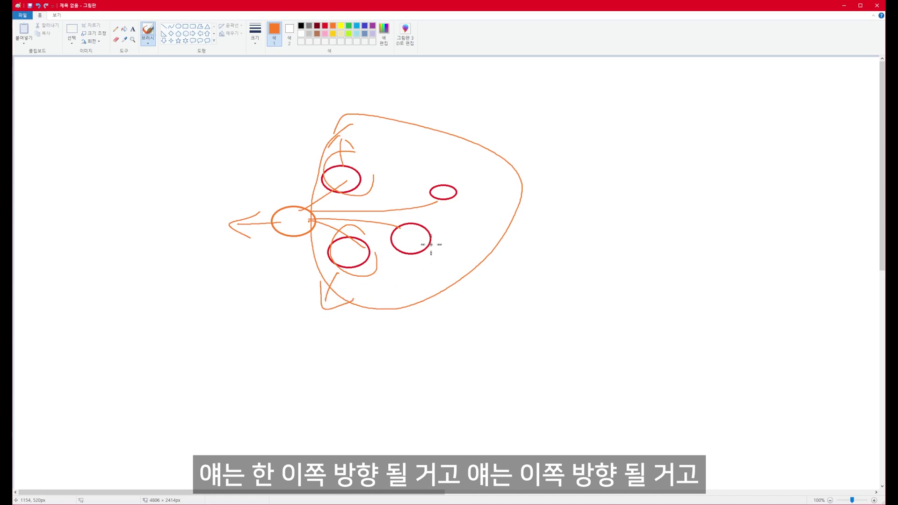
pyautogui.moveTo(433, 233); pyautogui.dragTo(440, 290)
pyautogui.moveTo(429, 205); pyautogui.dragTo(457, 191)
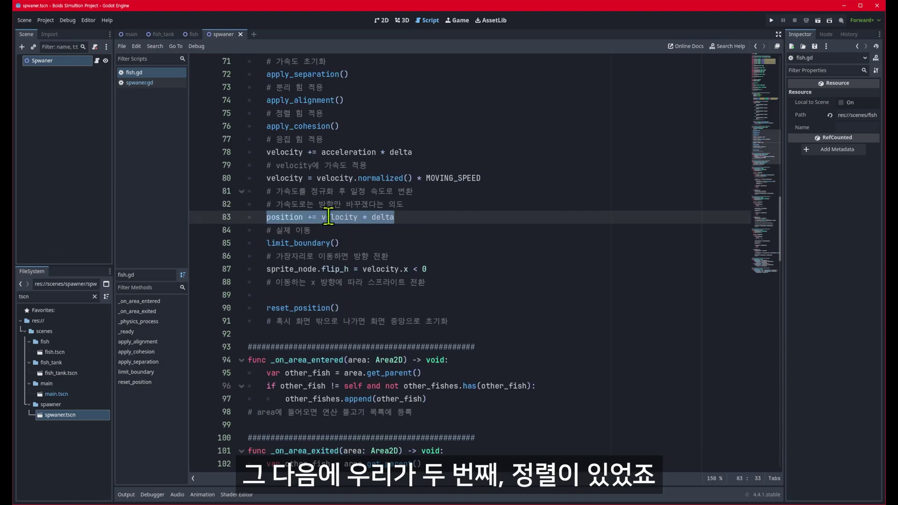
pyautogui.scroll(3, 329, 216)
pyautogui.moveTo(267, 218); pyautogui.dragTo(405, 224)
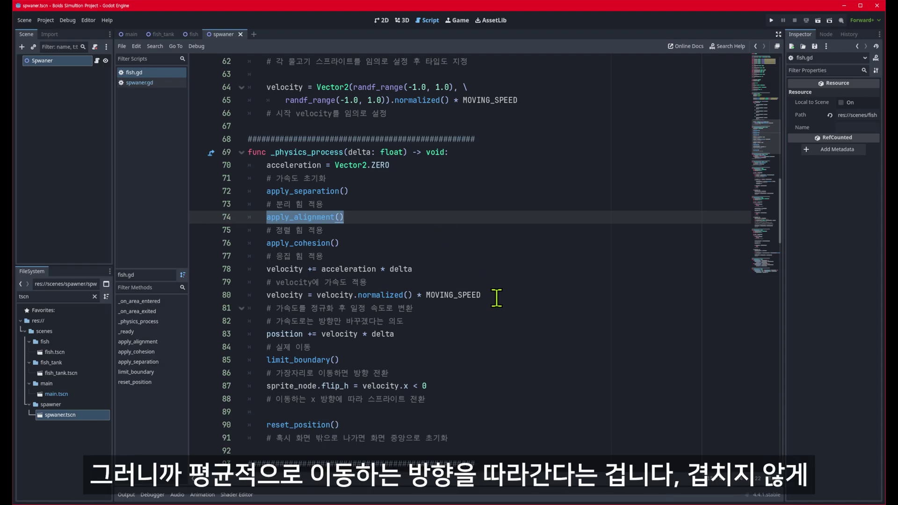
pyautogui.scroll(-3, 501, 325)
pyautogui.scroll(-1, 510, 314)
pyautogui.scroll(-4, 521, 308)
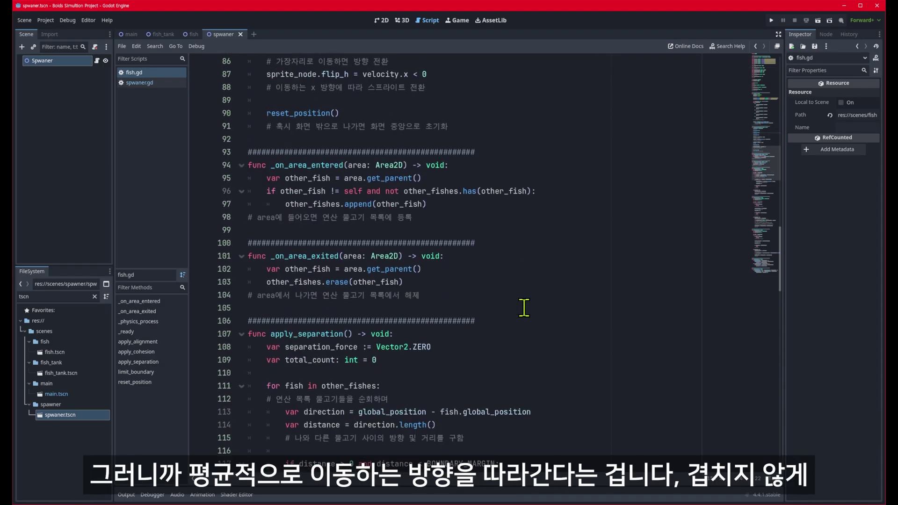
pyautogui.scroll(-1, 520, 307)
pyautogui.scroll(-4, 519, 307)
pyautogui.scroll(-5, 519, 307)
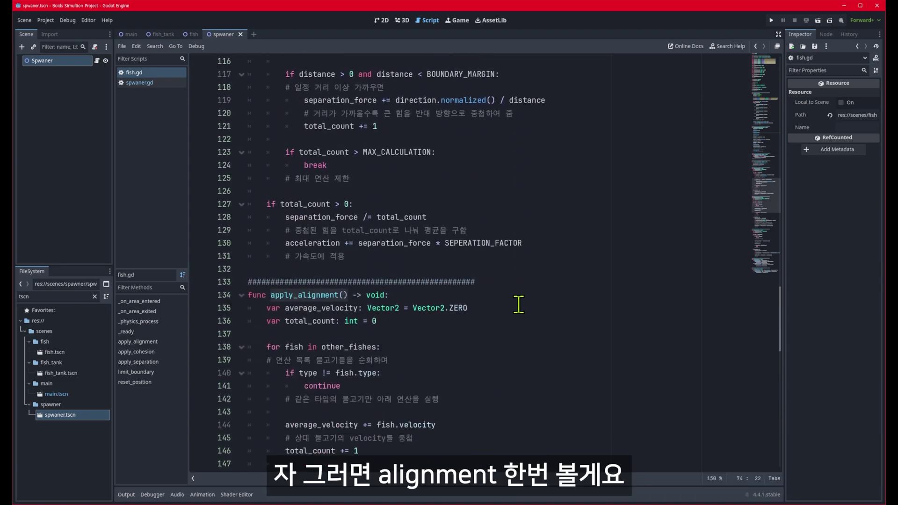
pyautogui.scroll(-2, 468, 294)
pyautogui.moveTo(266, 229); pyautogui.dragTo(401, 242)
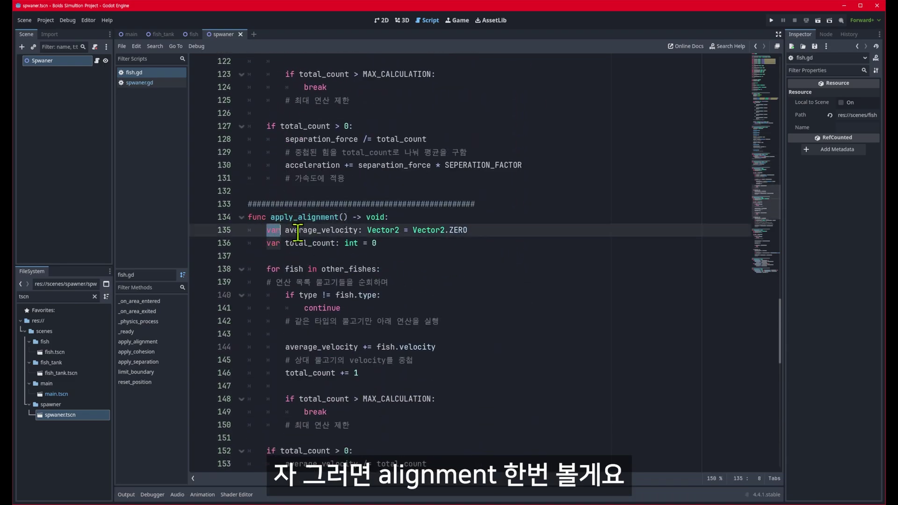
pyautogui.scroll(-1, 420, 243)
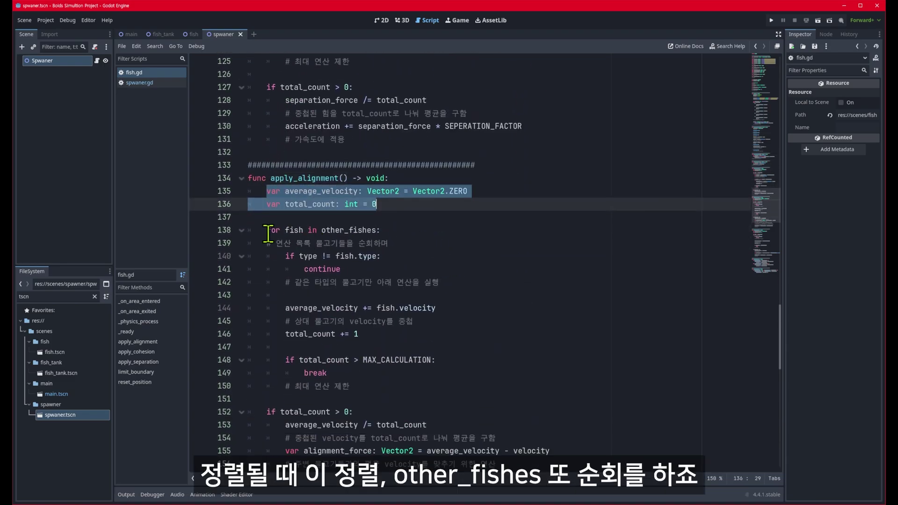
pyautogui.moveTo(266, 230); pyautogui.dragTo(395, 230)
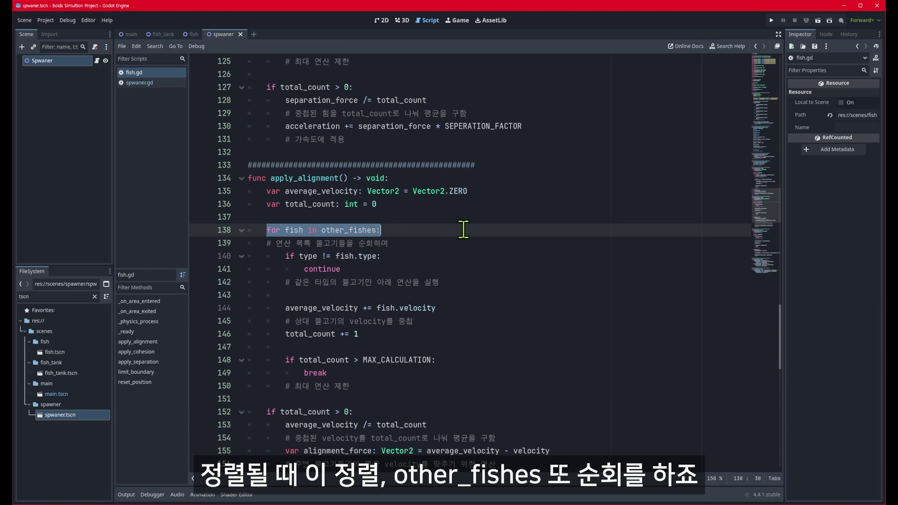
pyautogui.scroll(-2, 463, 229)
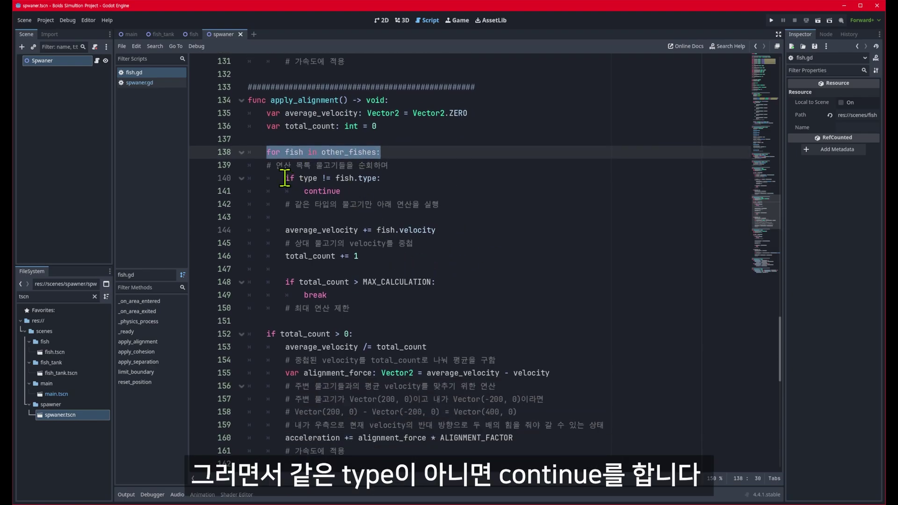
pyautogui.moveTo(286, 178); pyautogui.dragTo(466, 204)
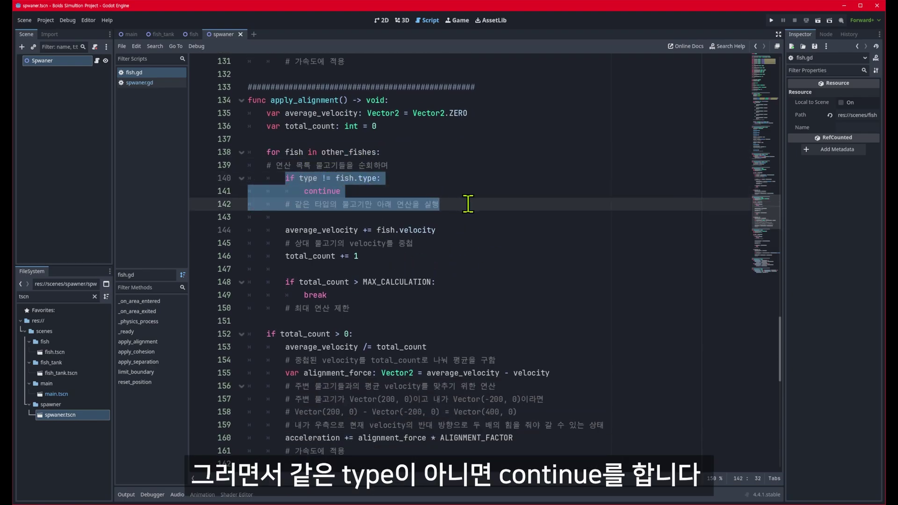
pyautogui.click(393, 178)
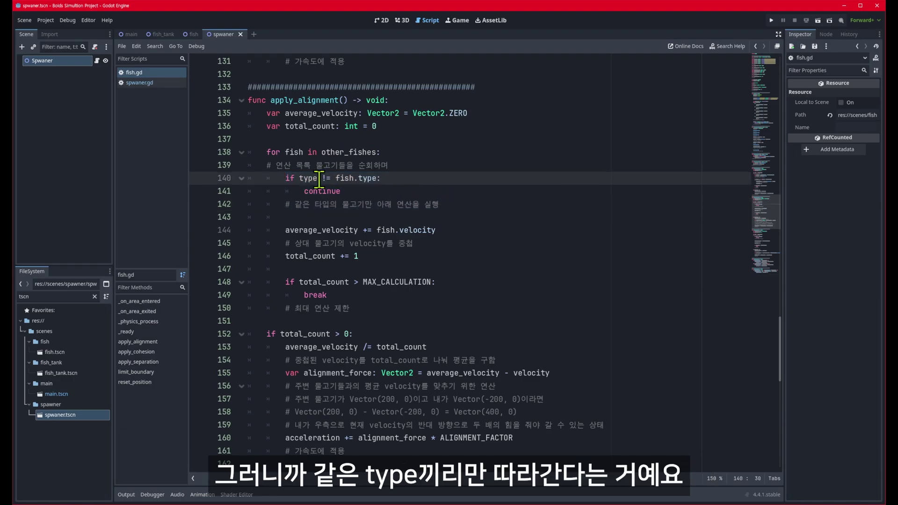
pyautogui.moveTo(284, 178); pyautogui.dragTo(381, 178)
pyautogui.press('Down')
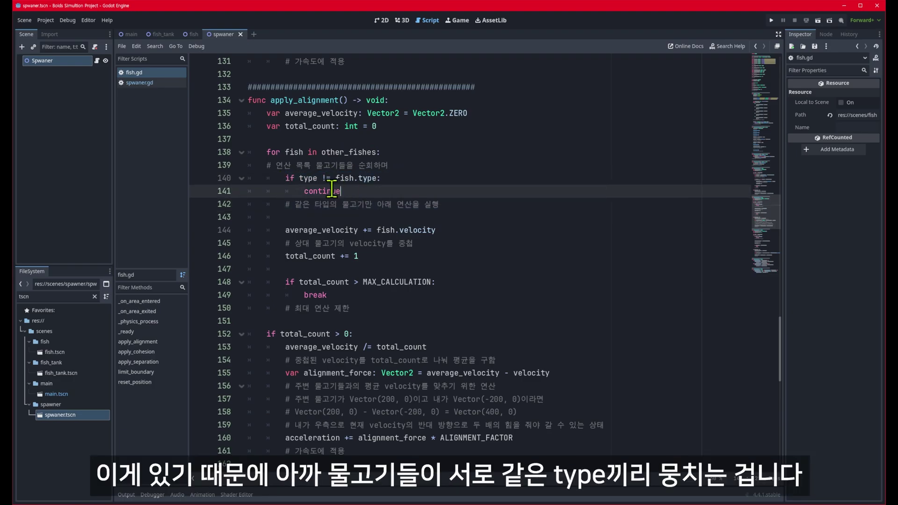
pyautogui.hotkey('shift', 'Up')
pyautogui.hotkey('shift', 'Home')
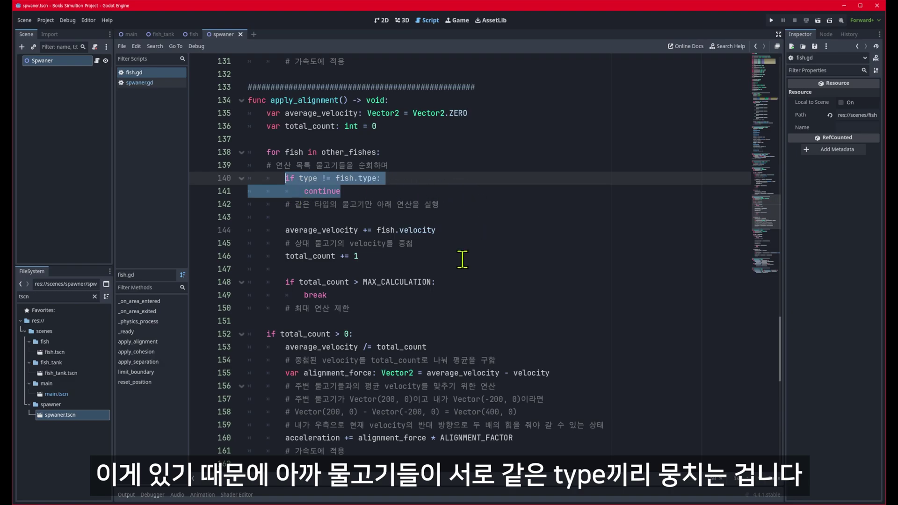
pyautogui.click(312, 229)
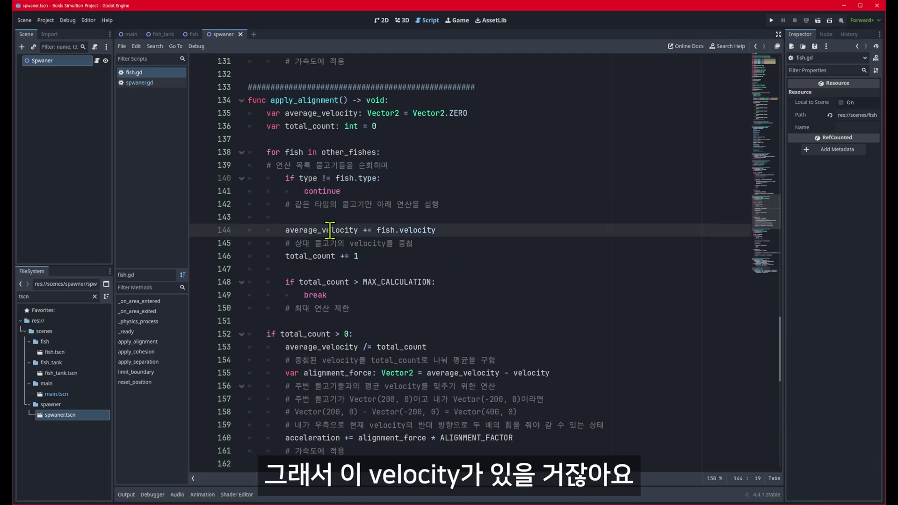
pyautogui.doubleClick(414, 229)
pyautogui.doubleClick(385, 229)
pyautogui.click(376, 230)
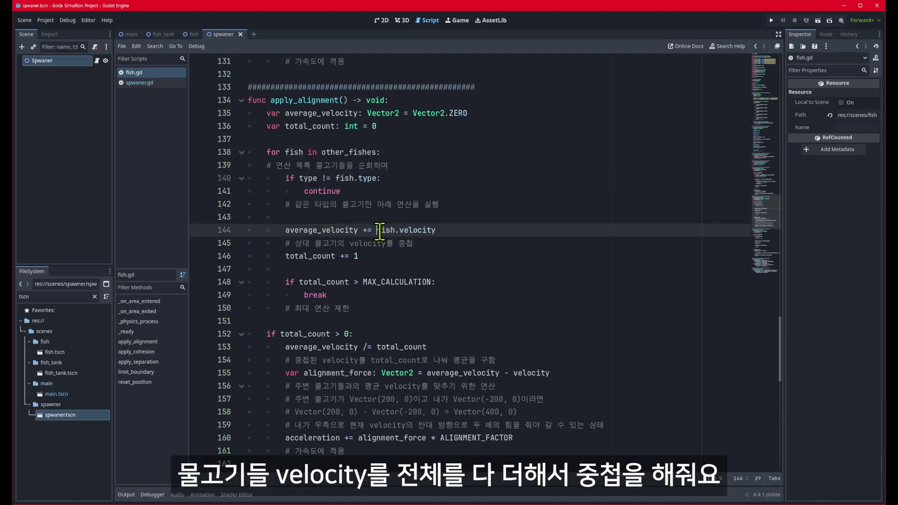
pyautogui.moveTo(287, 229); pyautogui.dragTo(475, 229)
pyautogui.scroll(-1, 475, 233)
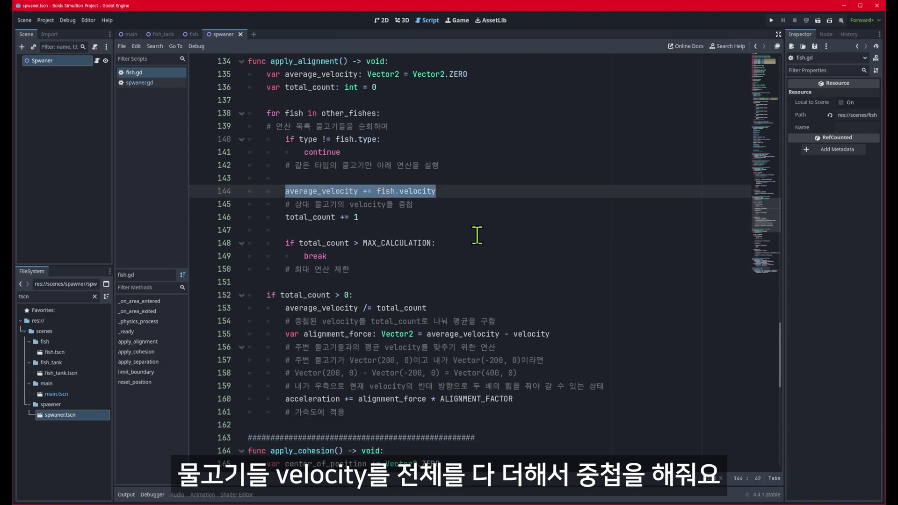
pyautogui.scroll(-1, 475, 236)
pyautogui.moveTo(285, 269); pyautogui.dragTo(435, 269)
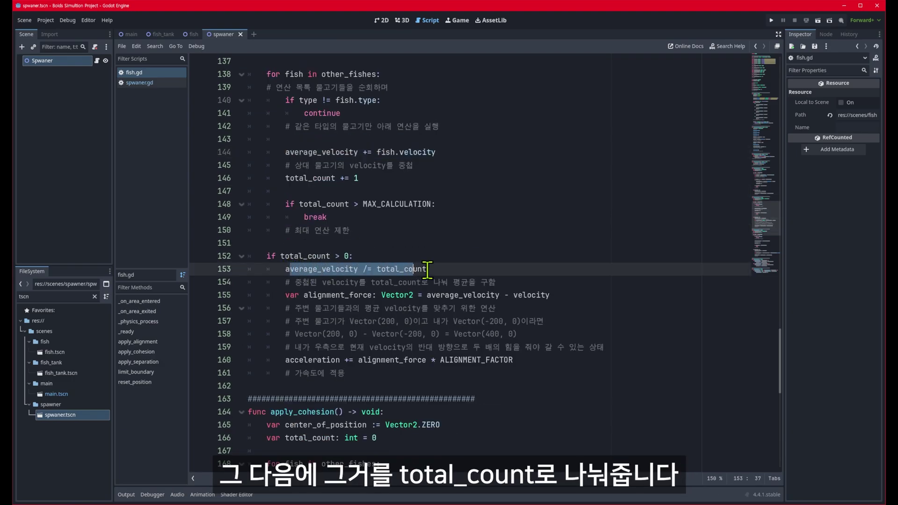
pyautogui.click(284, 178)
pyautogui.moveTo(283, 179); pyautogui.dragTo(360, 180)
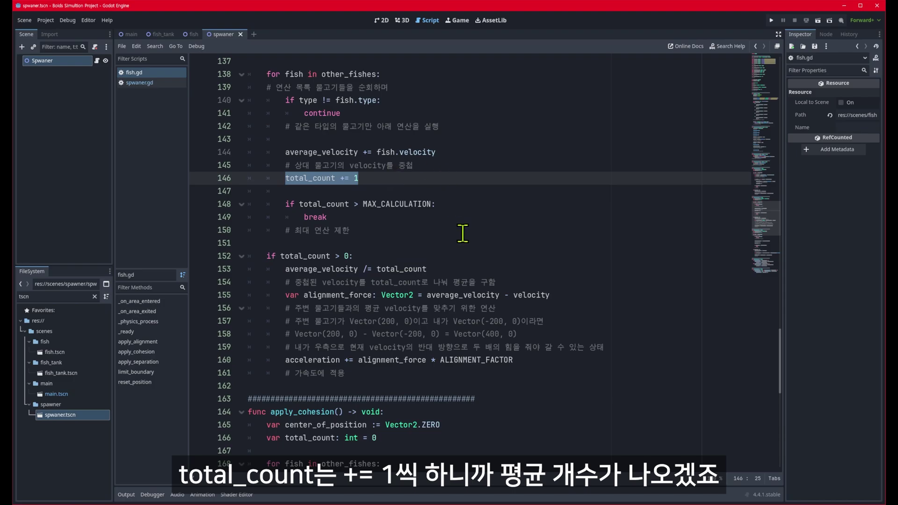
pyautogui.doubleClick(455, 295)
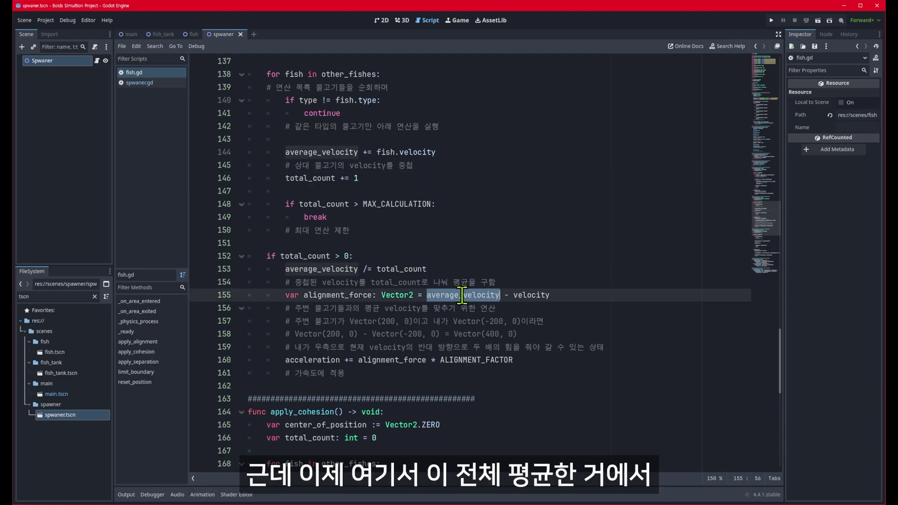
pyautogui.doubleClick(523, 295)
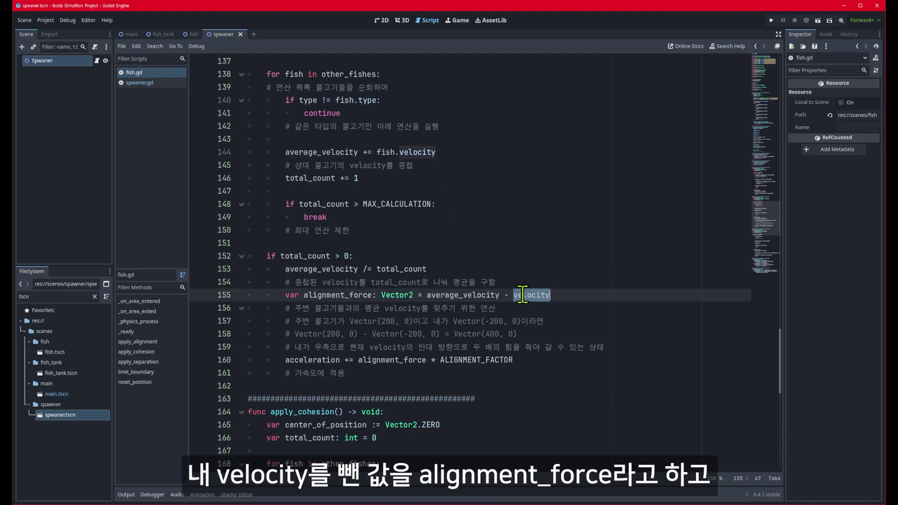
pyautogui.doubleClick(350, 295)
pyautogui.scroll(-1, 349, 296)
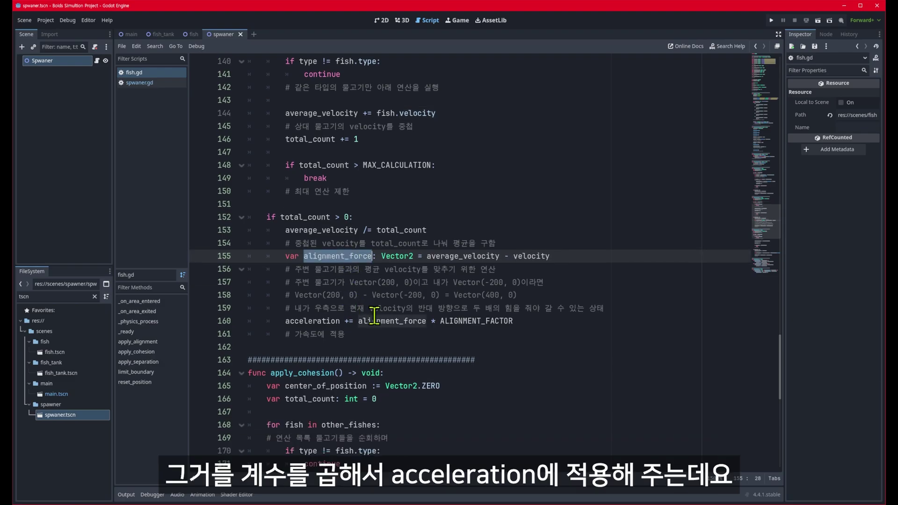
pyautogui.click(435, 321)
pyautogui.doubleClick(324, 321)
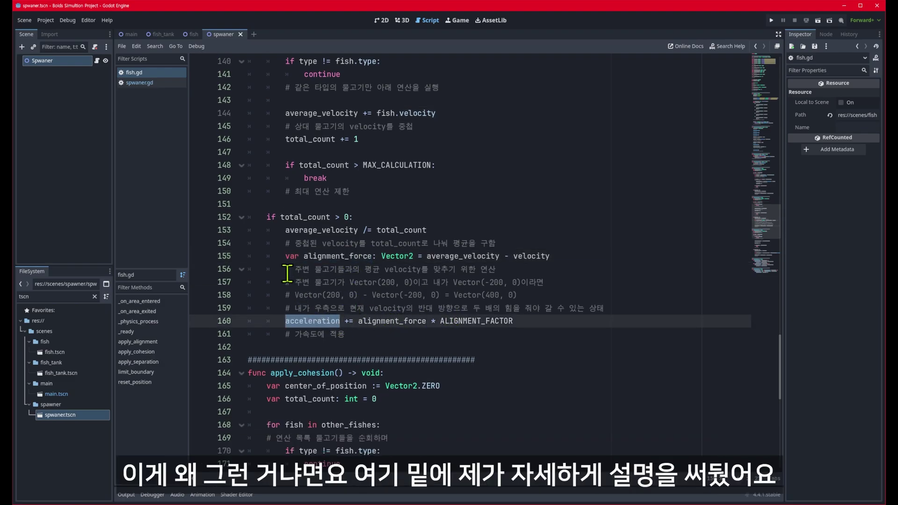
pyautogui.moveTo(285, 269); pyautogui.dragTo(628, 308)
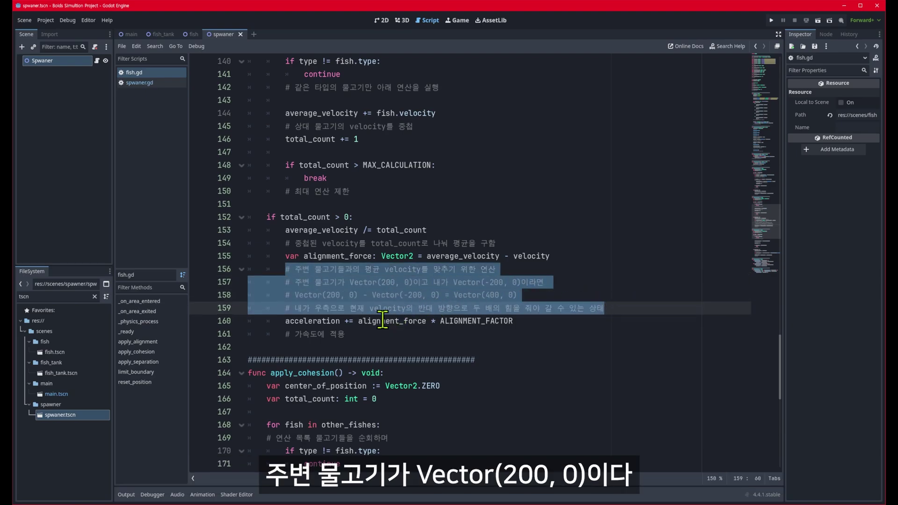
pyautogui.moveTo(350, 282); pyautogui.dragTo(547, 282)
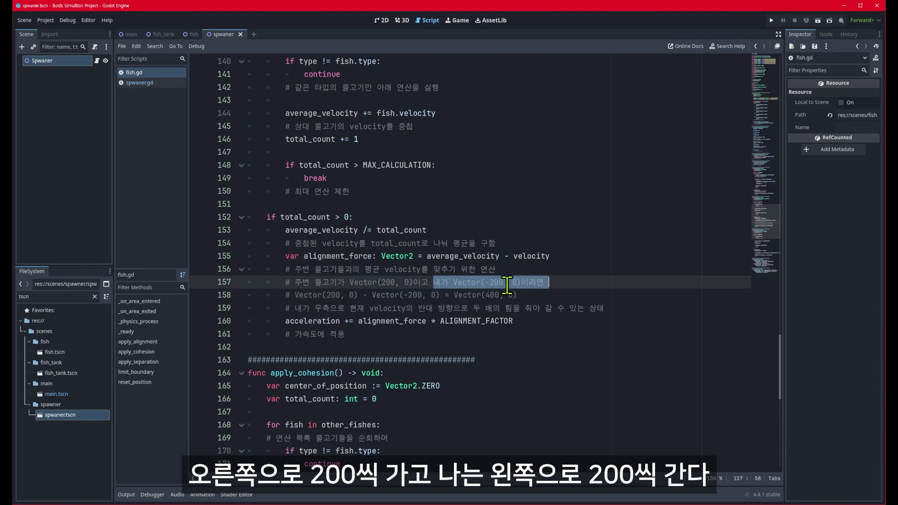
pyautogui.moveTo(311, 282); pyautogui.dragTo(413, 282)
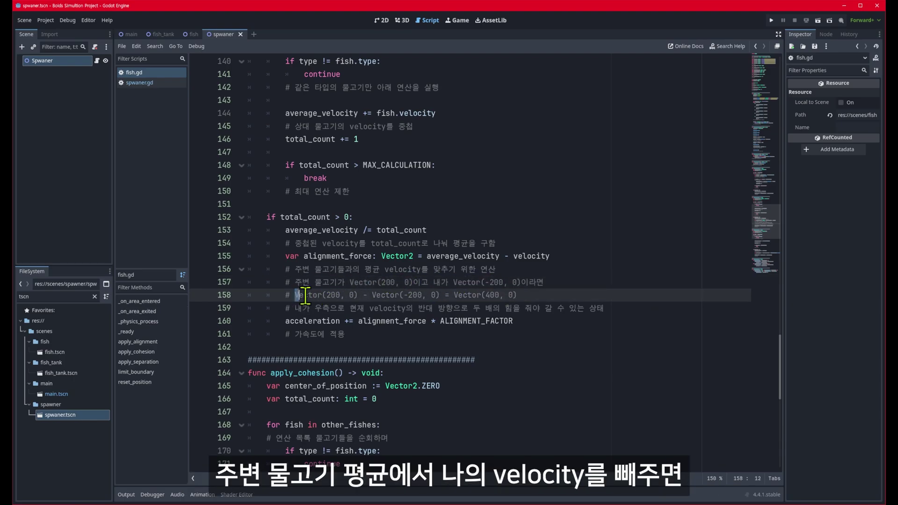
pyautogui.moveTo(295, 294); pyautogui.dragTo(518, 294)
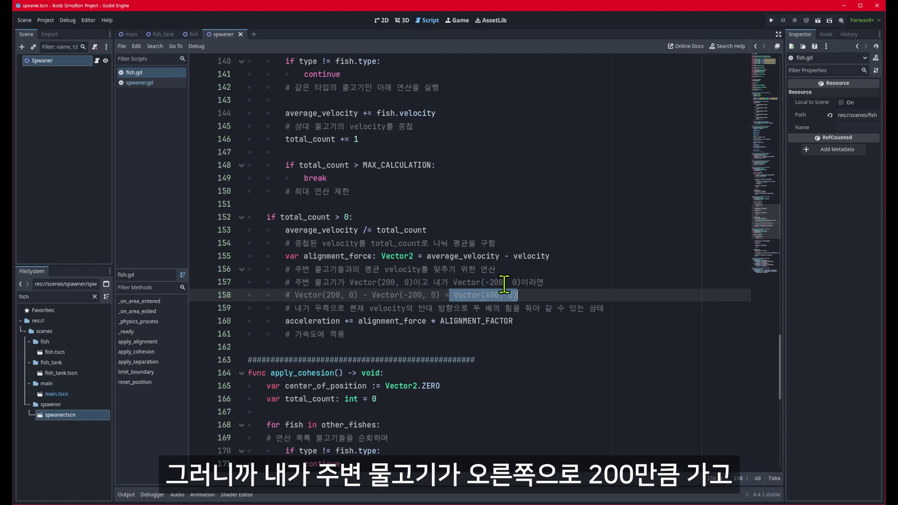
pyautogui.click(486, 295)
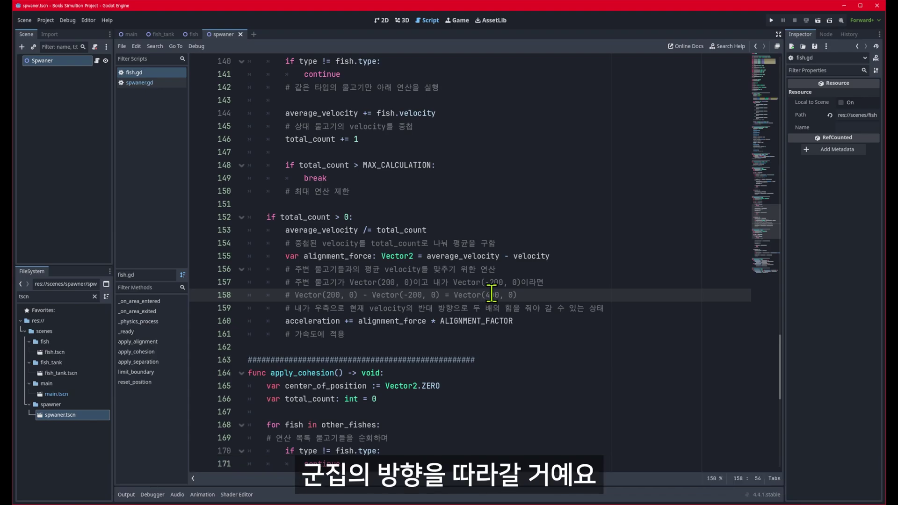
pyautogui.doubleClick(461, 258)
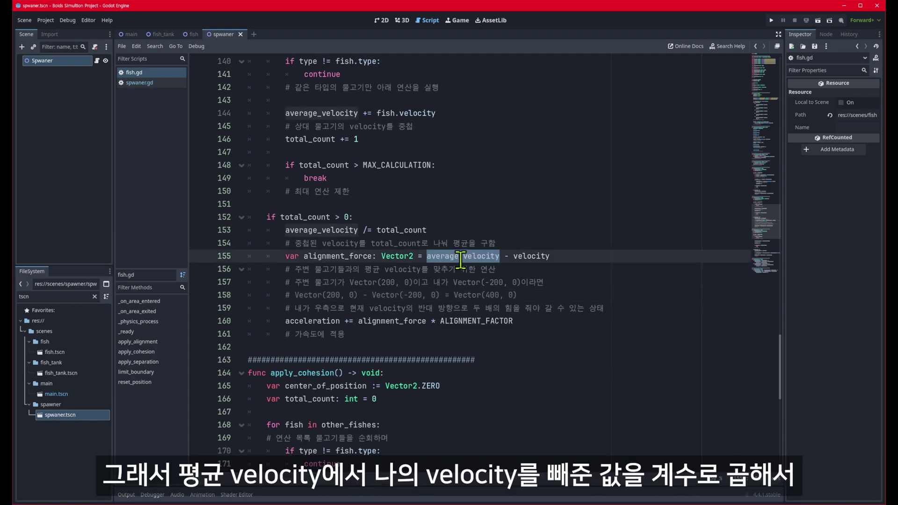
pyautogui.doubleClick(532, 257)
pyautogui.click(352, 257)
pyautogui.doubleClick(450, 322)
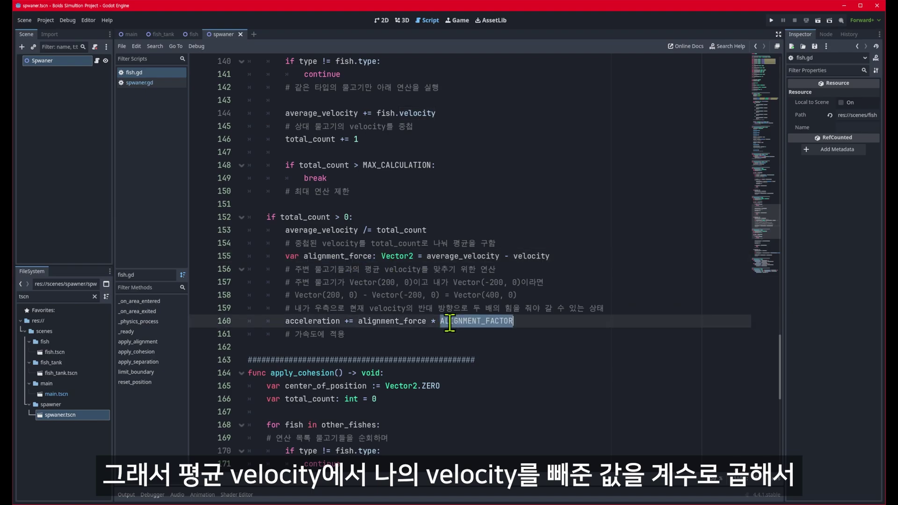
pyautogui.click(407, 321)
pyautogui.doubleClick(327, 321)
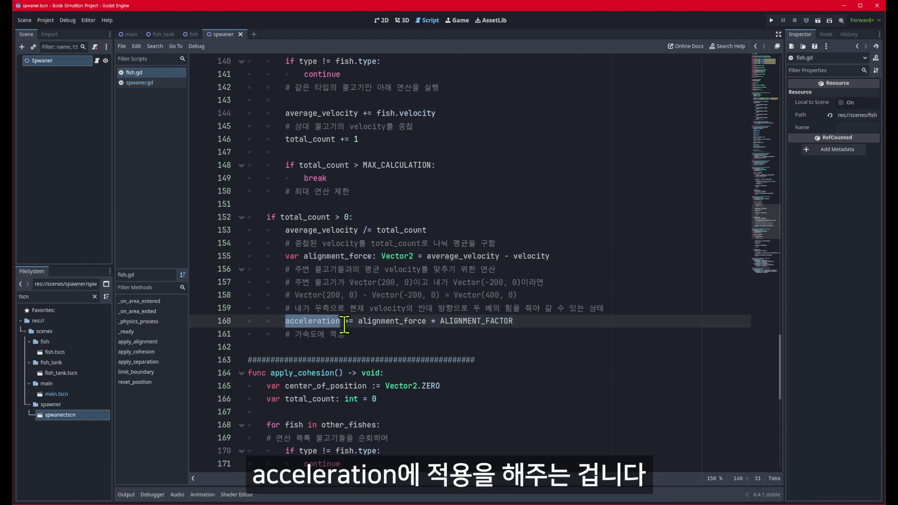
pyautogui.scroll(1, 463, 312)
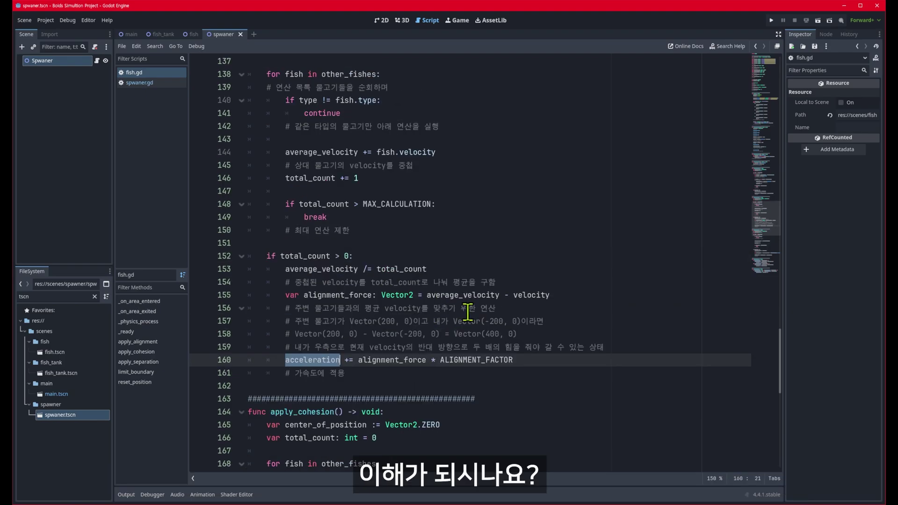
pyautogui.moveTo(286, 310); pyautogui.dragTo(615, 345)
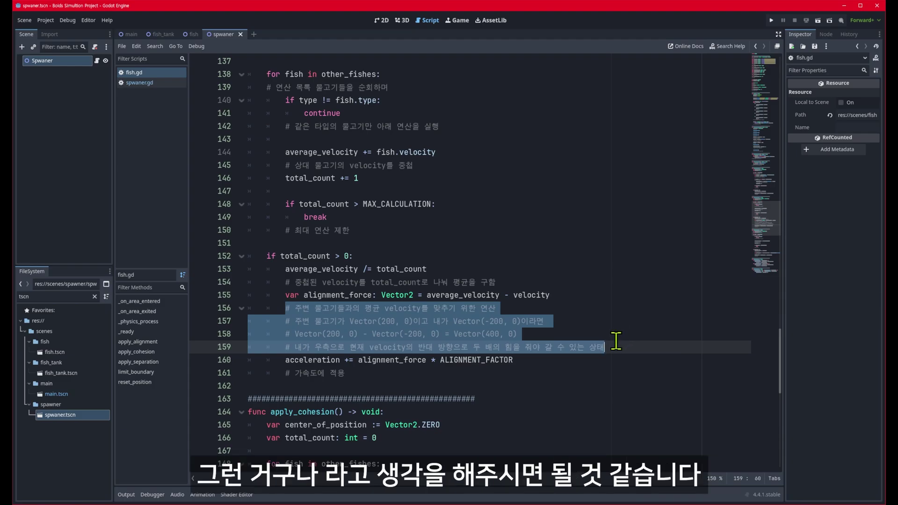
pyautogui.click(618, 349)
# Step: Jump from the apply_cohesion() call on line 76 to its definition at line 164
pyautogui.scroll(4, 621, 350)
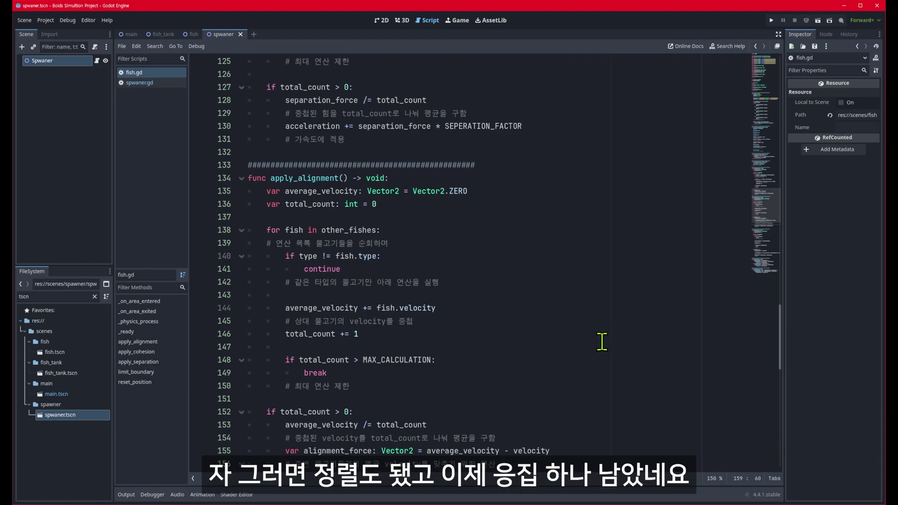
pyautogui.scroll(2, 607, 347)
pyautogui.scroll(6, 605, 346)
pyautogui.scroll(2, 605, 346)
pyautogui.scroll(3, 603, 344)
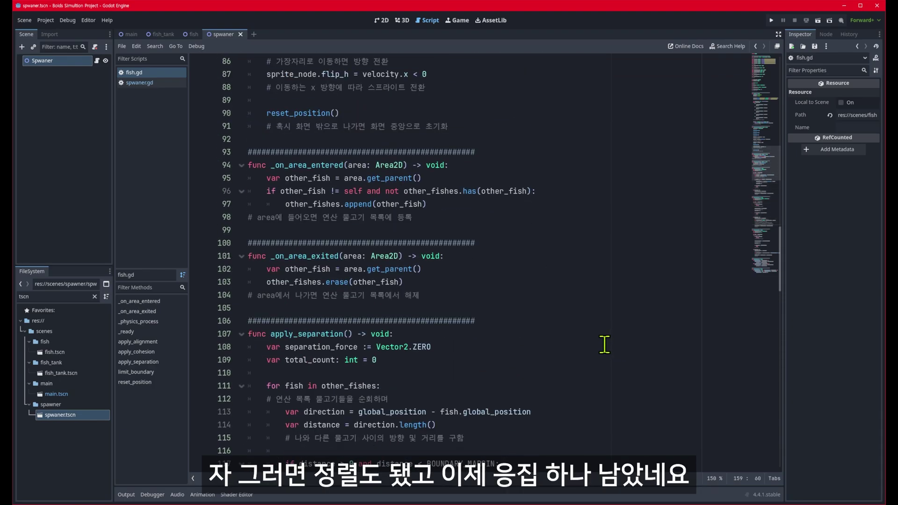
pyautogui.scroll(3, 603, 344)
pyautogui.scroll(3, 375, 240)
pyautogui.scroll(1, 375, 240)
pyautogui.moveTo(267, 204); pyautogui.dragTo(349, 204)
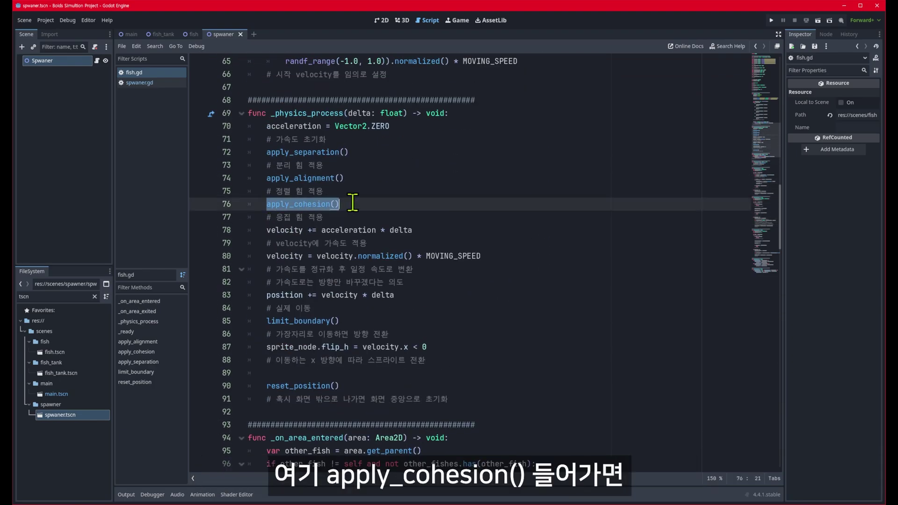
pyautogui.keyDown('ctrl'); pyautogui.click(309, 205); pyautogui.keyUp('ctrl')
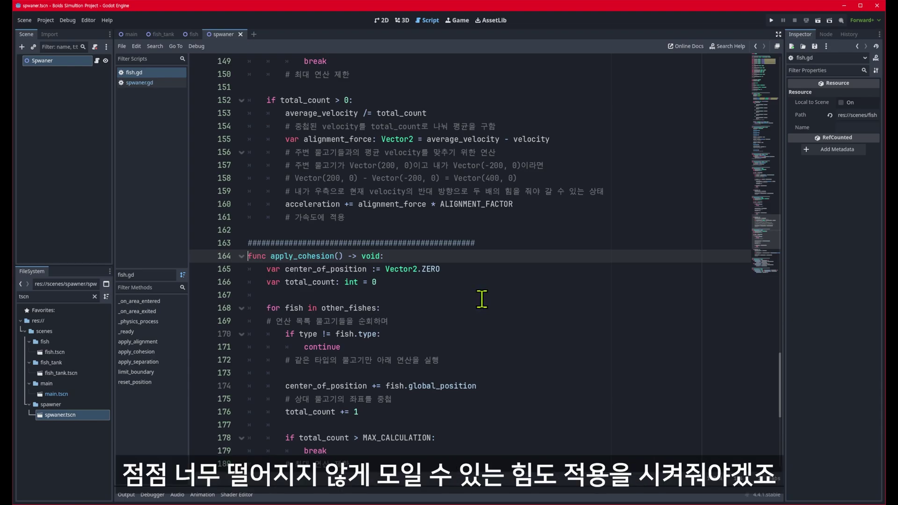
# Step: Point out how neighbours' global_position is summed into center_of_position and counted in total_count
pyautogui.scroll(-1, 481, 299)
pyautogui.scroll(-1, 501, 295)
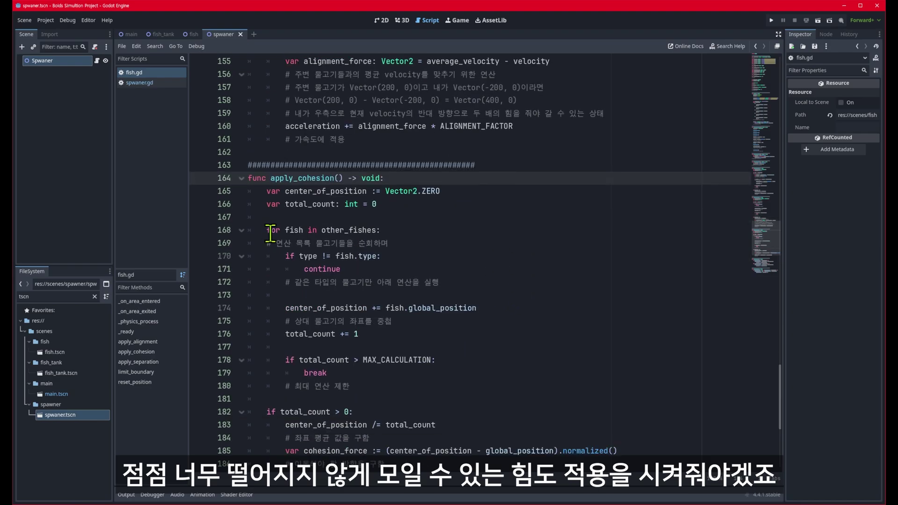
pyautogui.moveTo(267, 230); pyautogui.dragTo(395, 230)
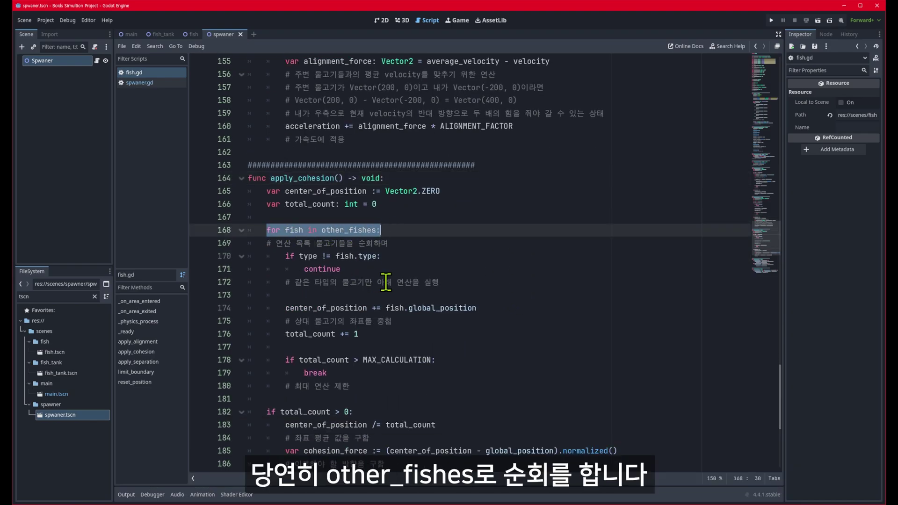
pyautogui.scroll(-1, 388, 280)
pyautogui.moveTo(285, 217); pyautogui.dragTo(477, 241)
pyautogui.scroll(-1, 477, 241)
pyautogui.doubleClick(440, 230)
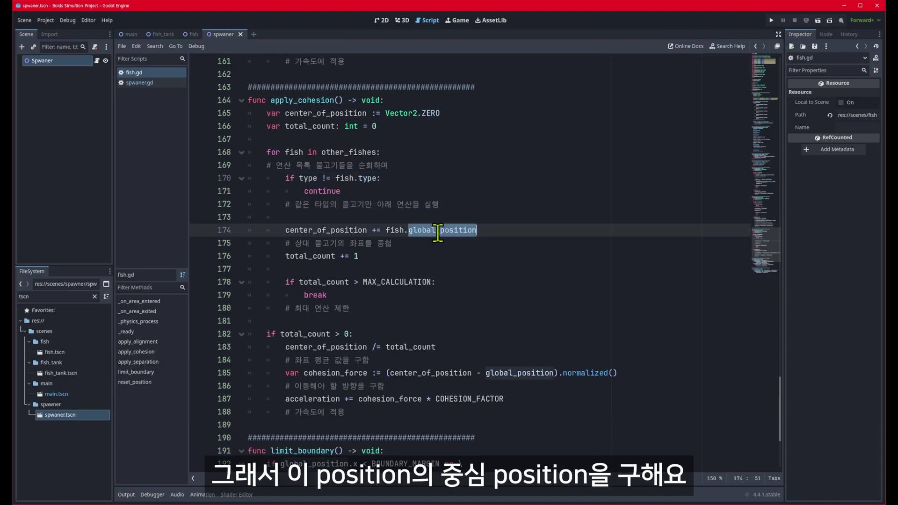
pyautogui.doubleClick(343, 232)
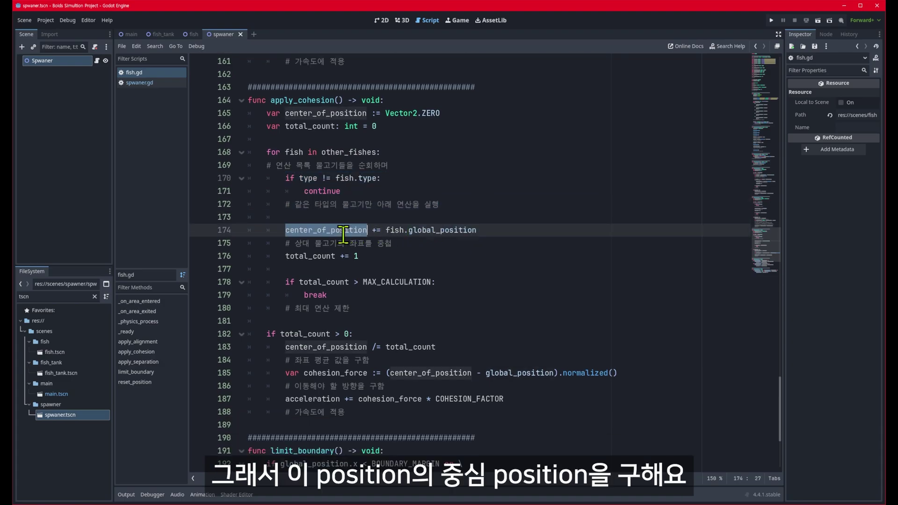
pyautogui.moveTo(385, 230); pyautogui.dragTo(486, 230)
pyautogui.click(374, 230)
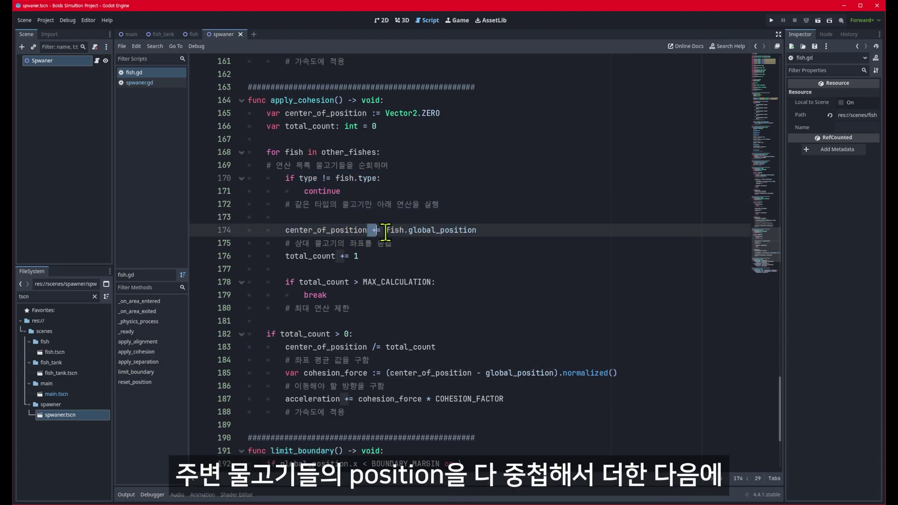
pyautogui.doubleClick(337, 229)
pyautogui.doubleClick(310, 255)
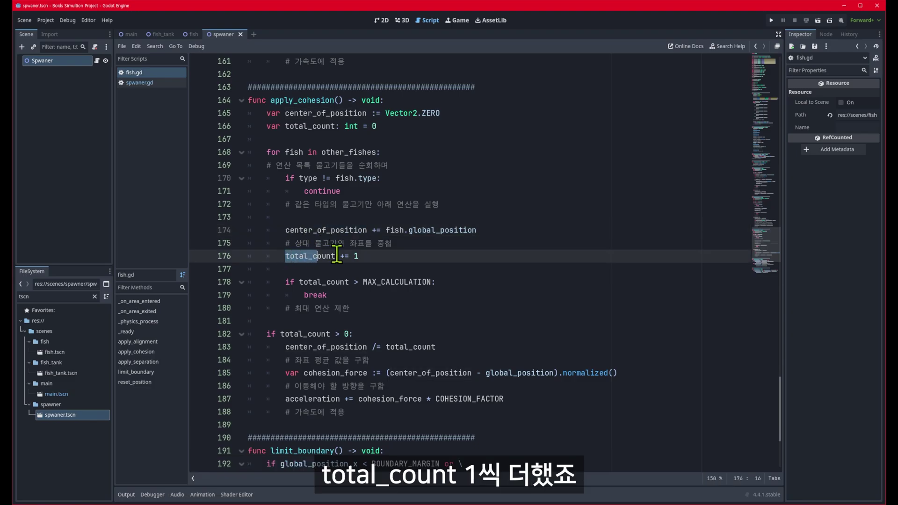
pyautogui.doubleClick(354, 229)
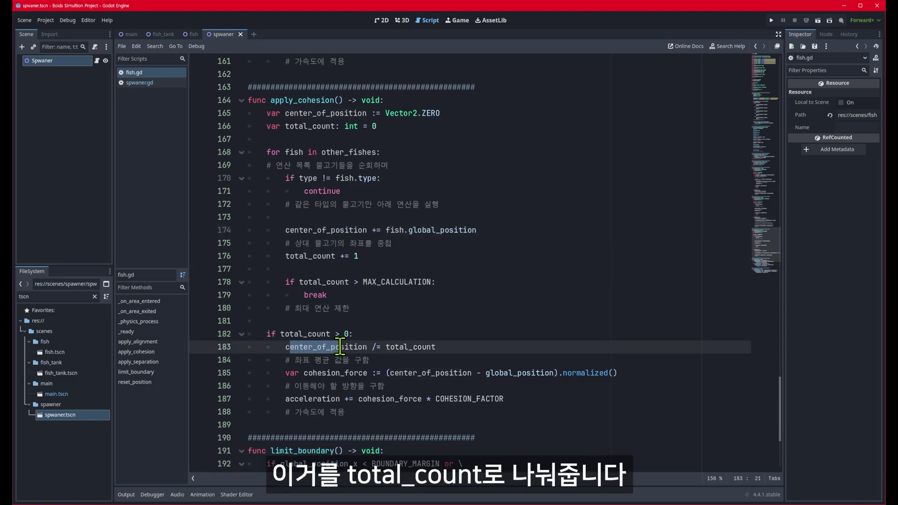
# Step: Walk through the cohesion_force formula on line 185: center_of_position minus global_position, normalized
pyautogui.moveTo(289, 346); pyautogui.dragTo(464, 347)
pyautogui.scroll(-2, 448, 283)
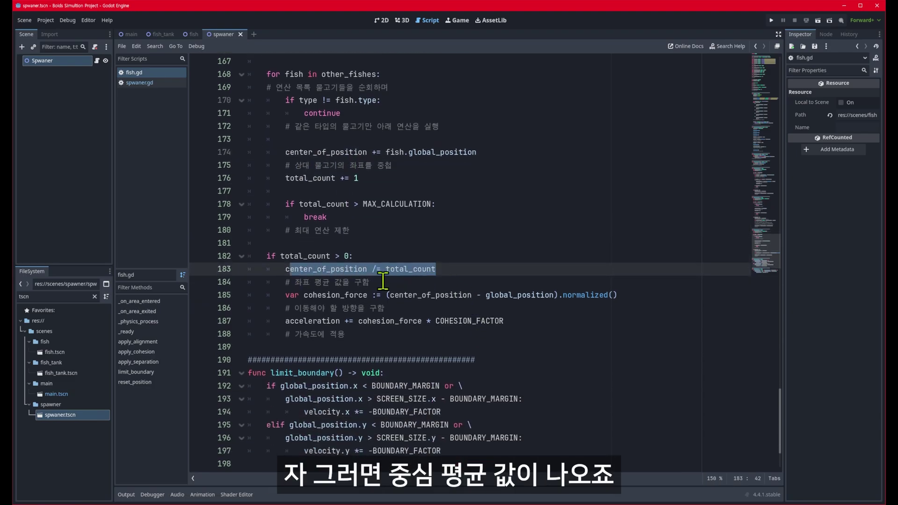
pyautogui.doubleClick(343, 295)
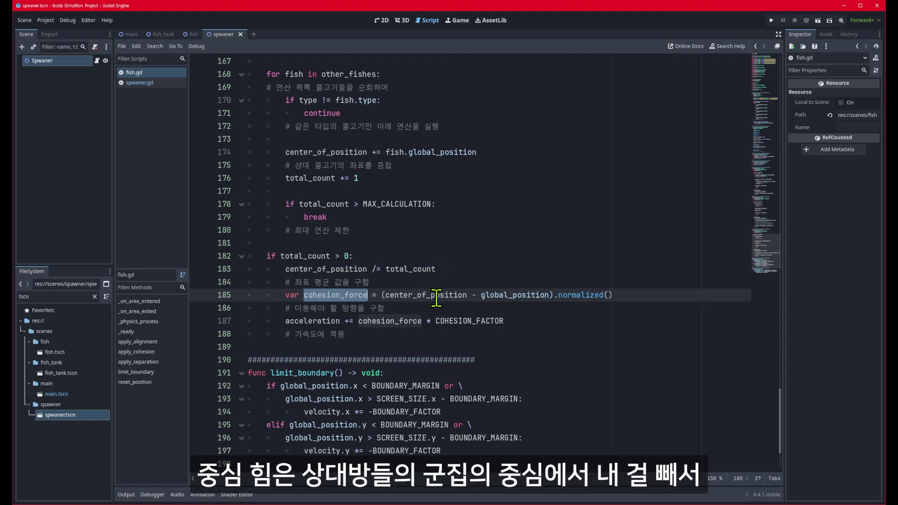
pyautogui.doubleClick(412, 295)
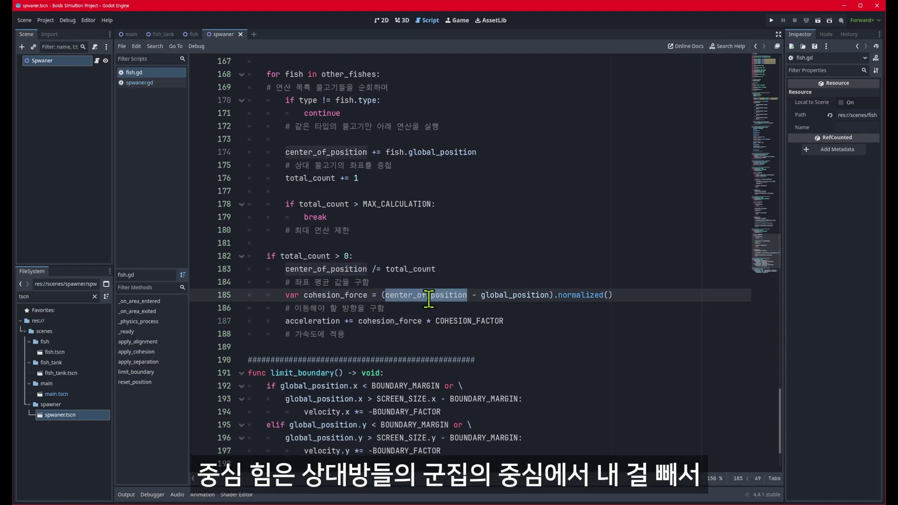
pyautogui.doubleClick(506, 294)
pyautogui.doubleClick(599, 295)
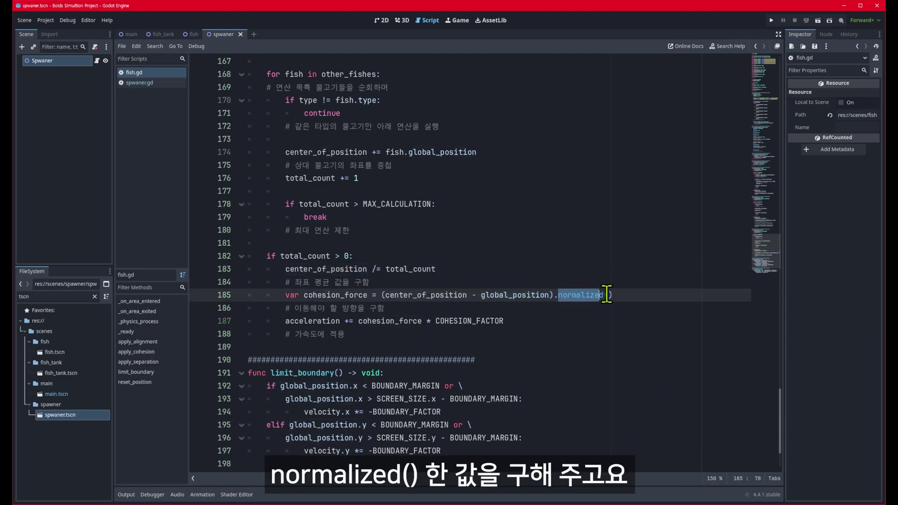
pyautogui.doubleClick(340, 296)
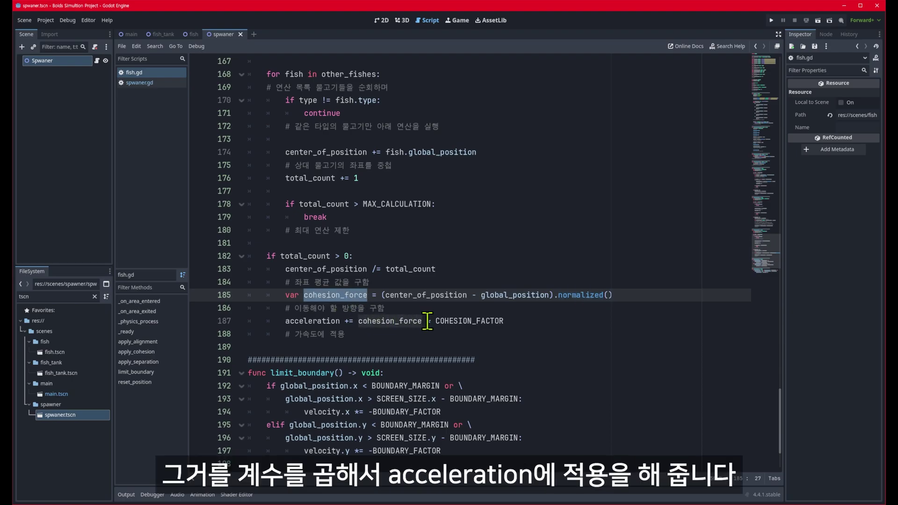
# Step: Mark acceleration += cohesion_force * COHESION_FACTOR on line 187 and locate COHESION_FACTOR's 5.0 definition
pyautogui.click(402, 321)
pyautogui.doubleClick(311, 322)
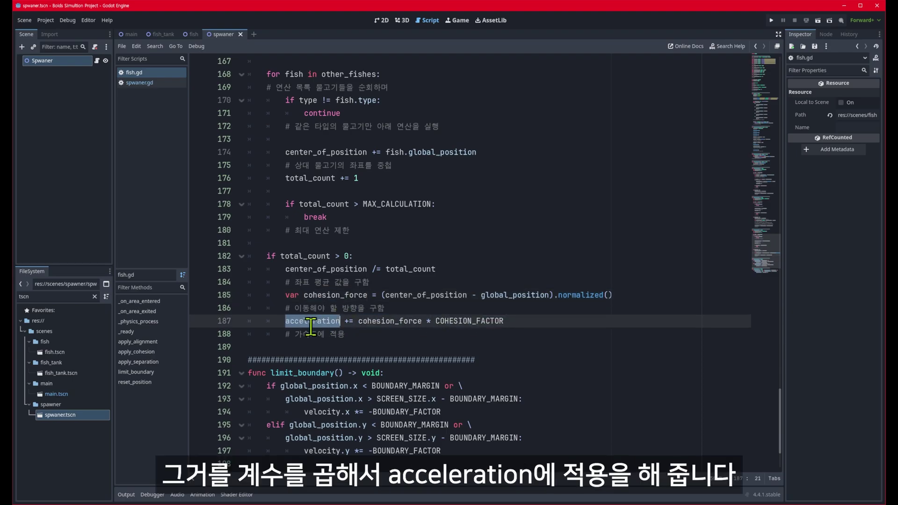
pyautogui.scroll(2, 463, 312)
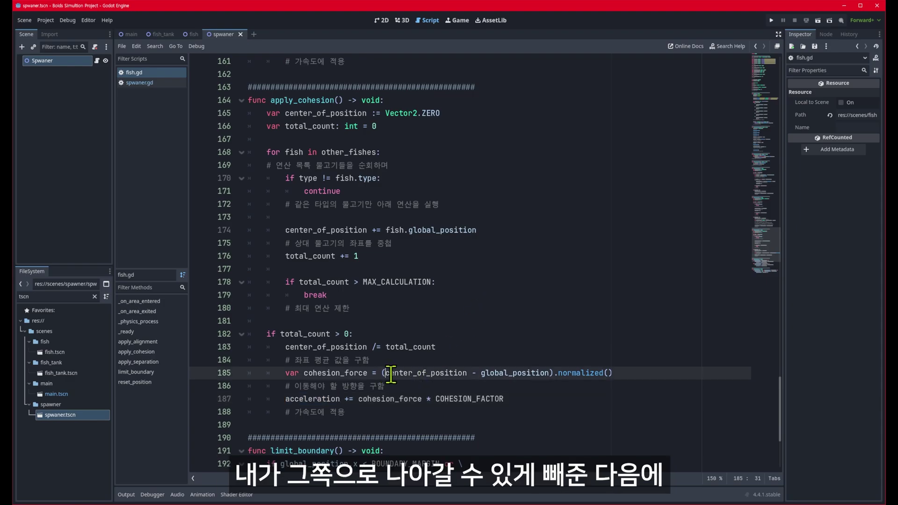
pyautogui.moveTo(384, 372); pyautogui.dragTo(530, 373)
pyautogui.moveTo(358, 398); pyautogui.dragTo(503, 399)
pyautogui.moveTo(285, 398); pyautogui.dragTo(345, 398)
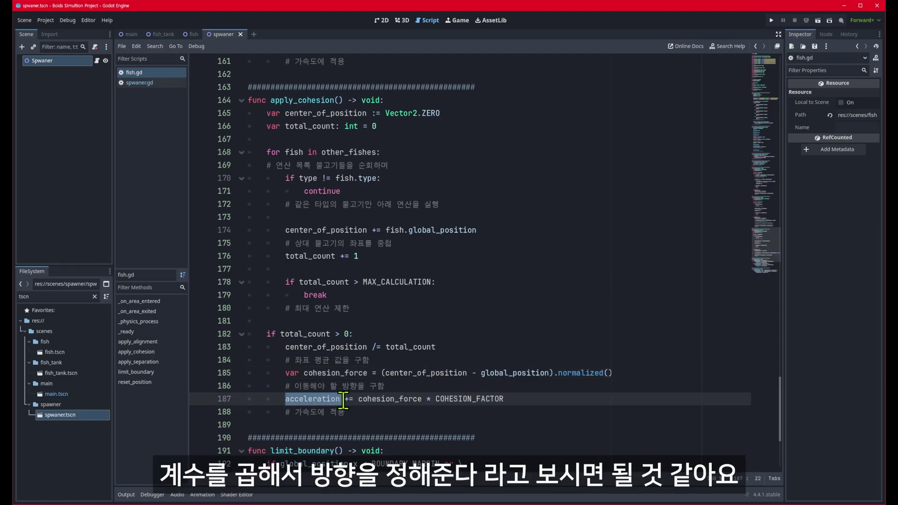
pyautogui.doubleClick(477, 399)
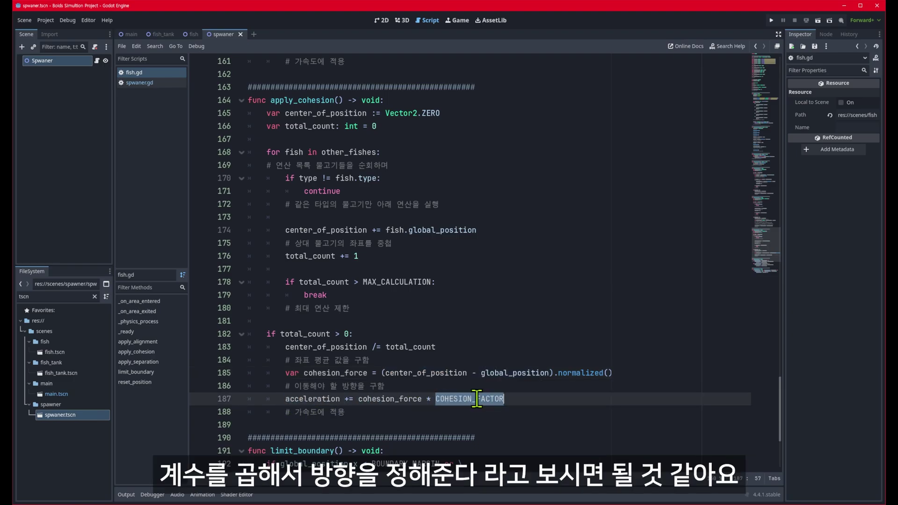
pyautogui.hotkey('ctrl', 'f')
pyautogui.scroll(20, 484, 396)
pyautogui.press('Escape')
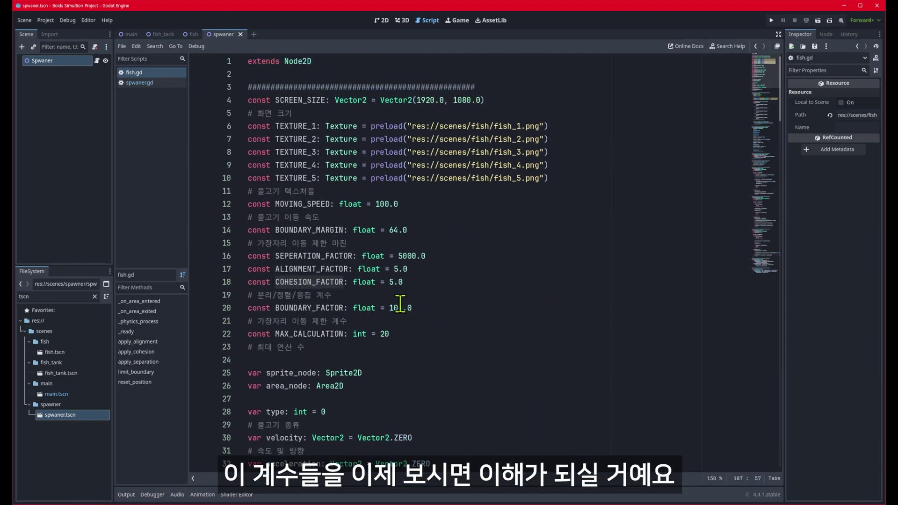
pyautogui.moveTo(248, 255); pyautogui.dragTo(431, 281)
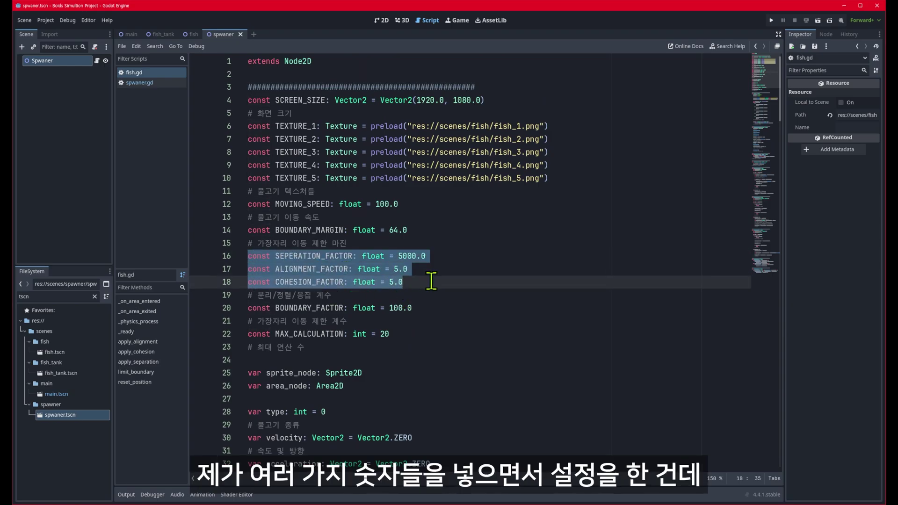
pyautogui.doubleClick(318, 257)
pyautogui.doubleClick(317, 269)
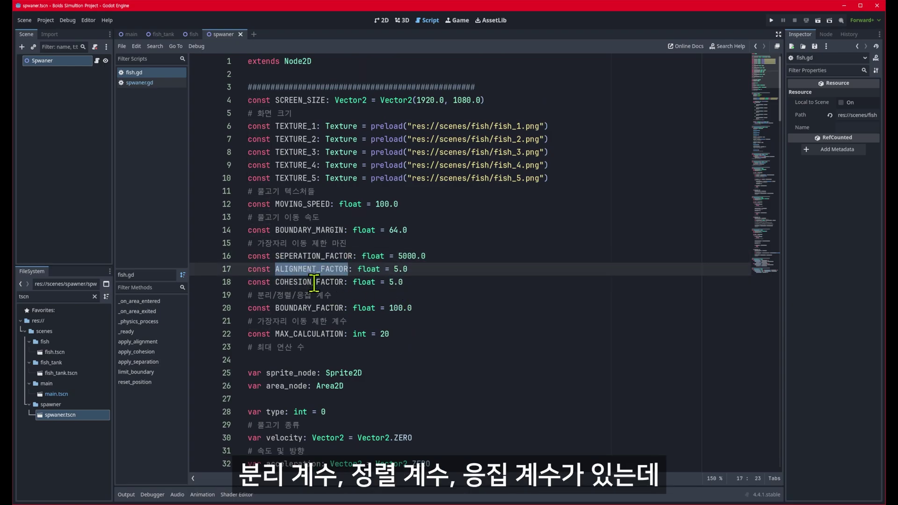
pyautogui.doubleClick(313, 282)
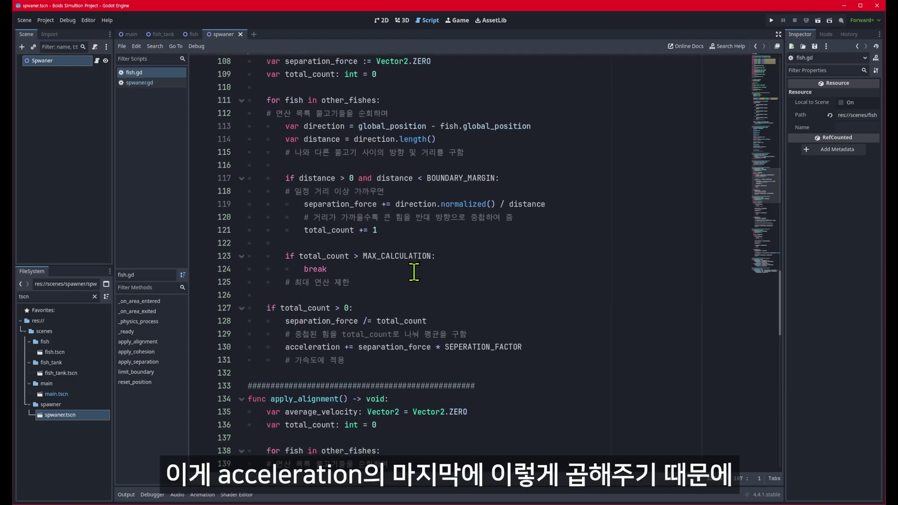
pyautogui.scroll(-2, 413, 271)
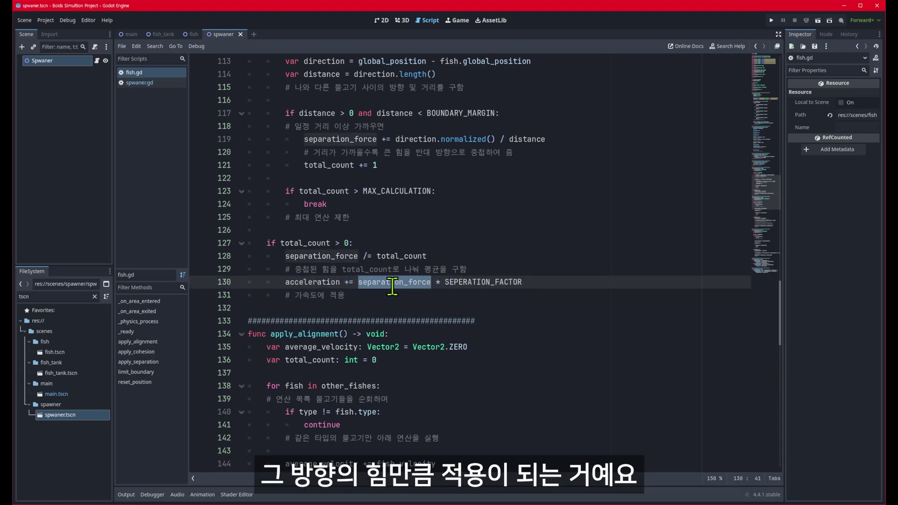
pyautogui.scroll(20, 395, 315)
pyautogui.scroll(7, 395, 315)
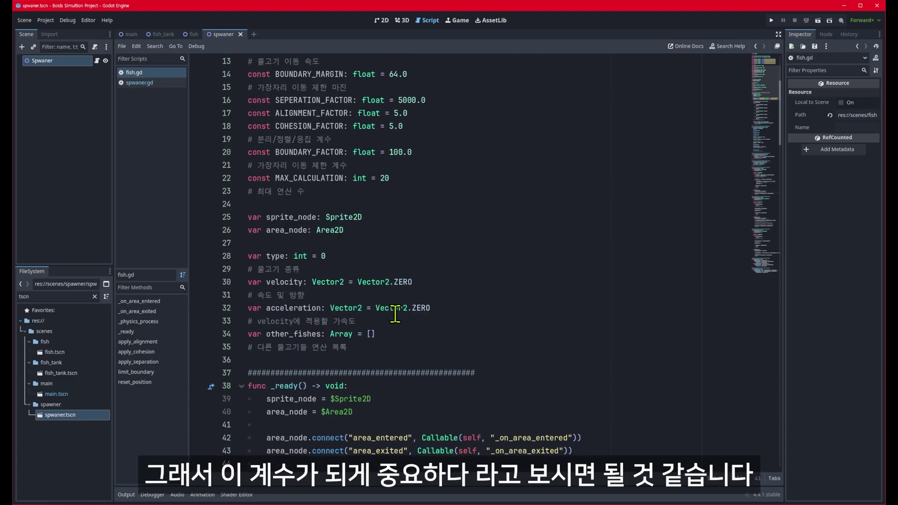
pyautogui.click(411, 217)
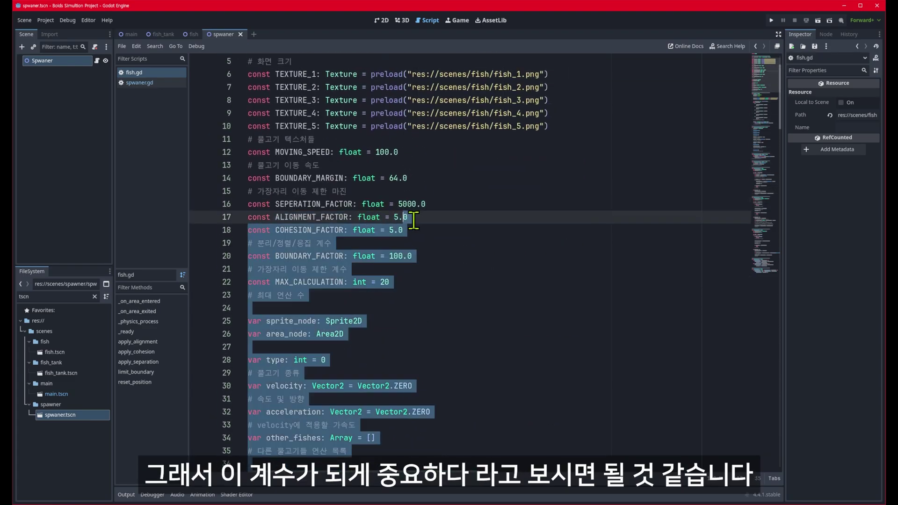
pyautogui.scroll(-6, 574, 274)
pyautogui.click(776, 171)
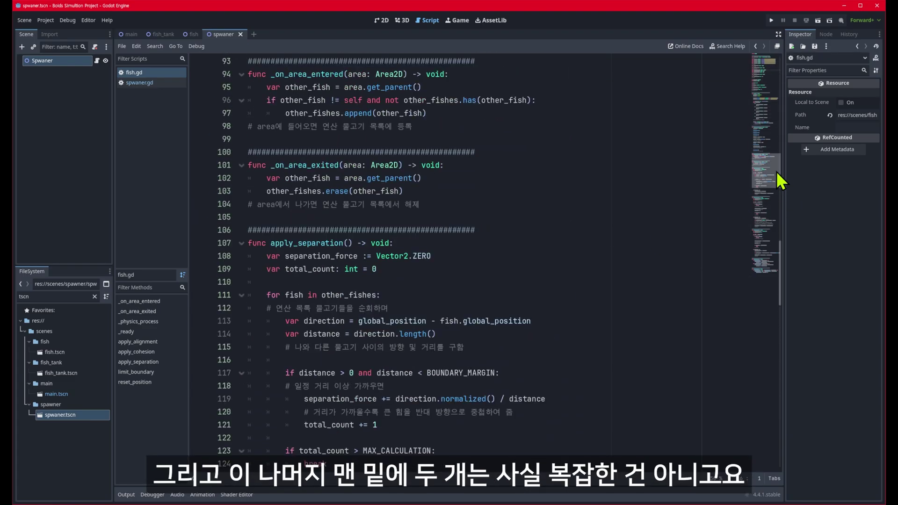
pyautogui.click(769, 278)
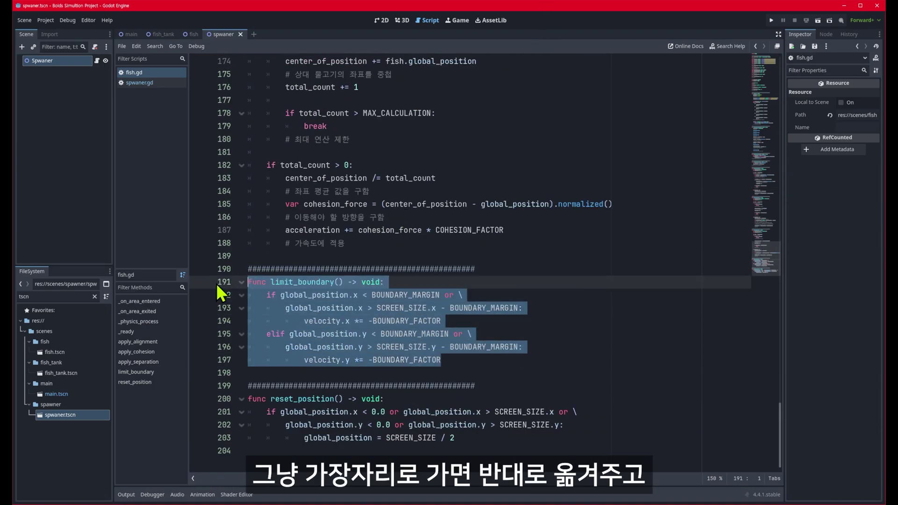
pyautogui.moveTo(470, 434); pyautogui.dragTo(316, 419)
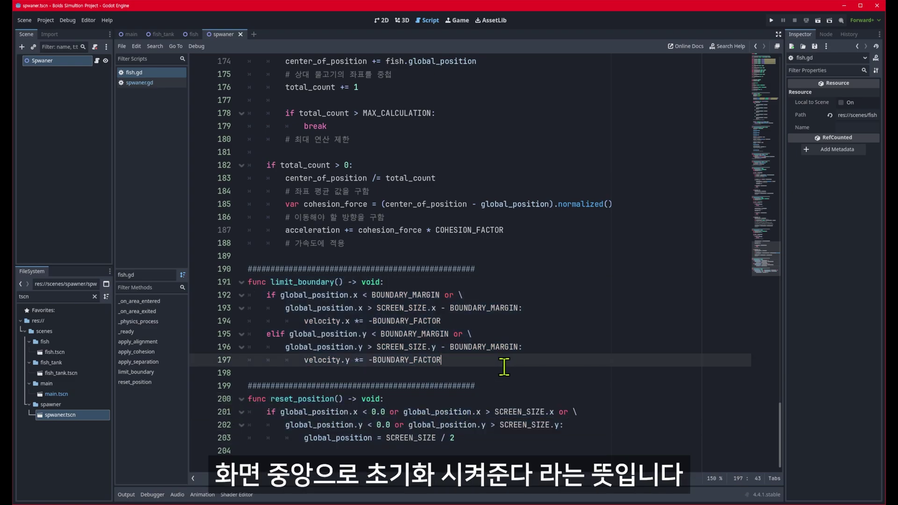
pyautogui.scroll(4, 527, 395)
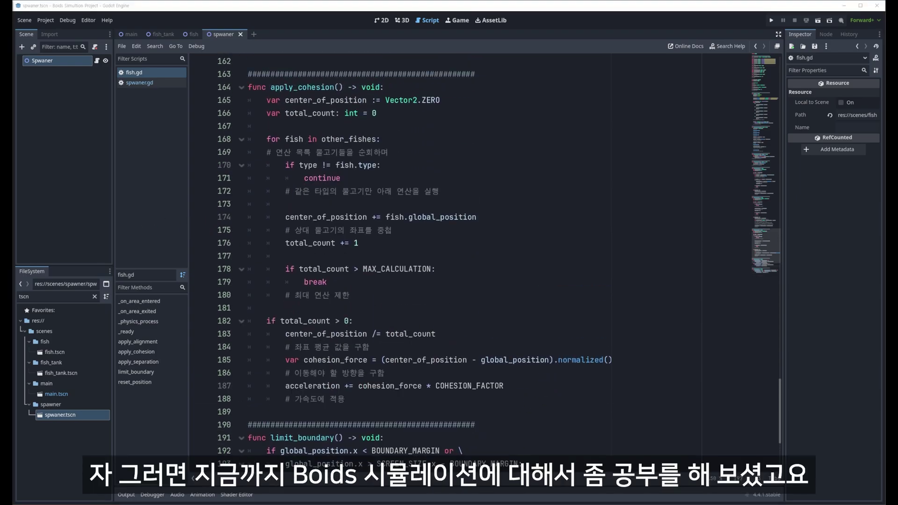
# Step: Focus the fish.gd script editor so the scene can be saved
pyautogui.click(424, 206)
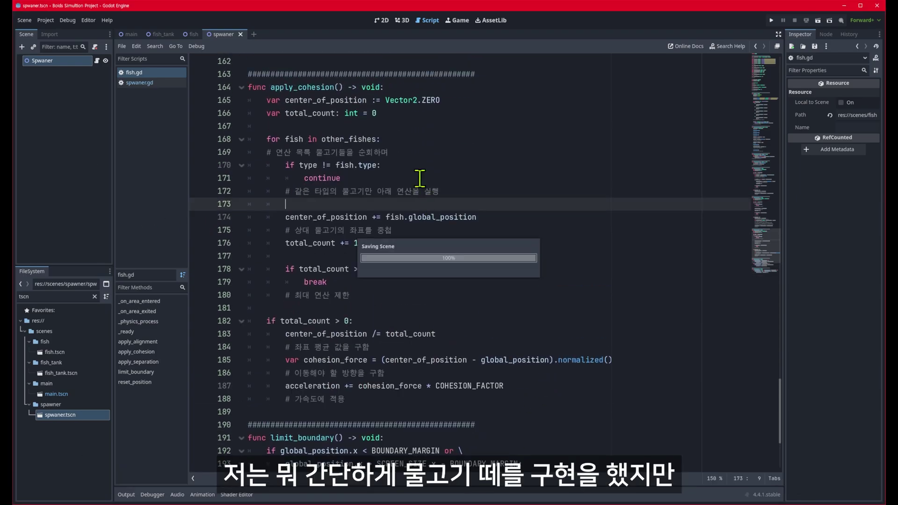